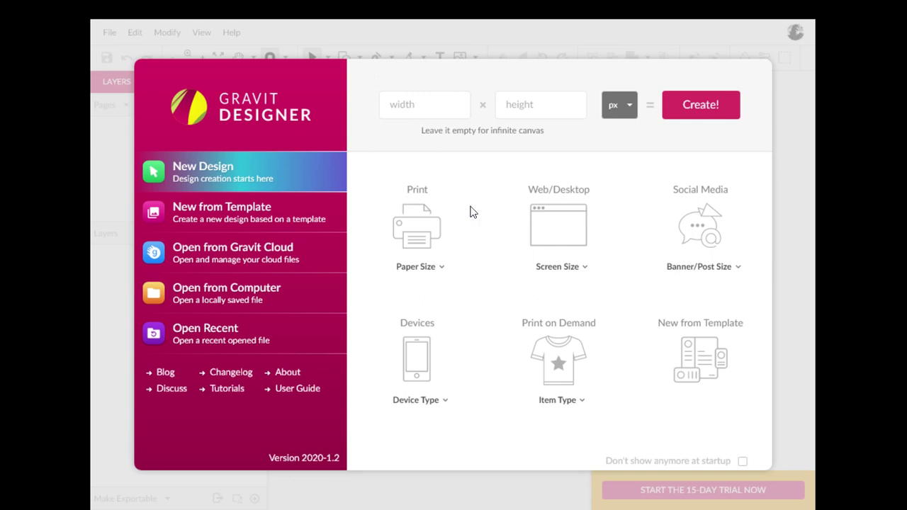
Step: Create a US-Letter Portrait (8.5x11 in) design and place the posterized portrait image on the page
{"action": "left_click", "coordinate": [432, 269]}
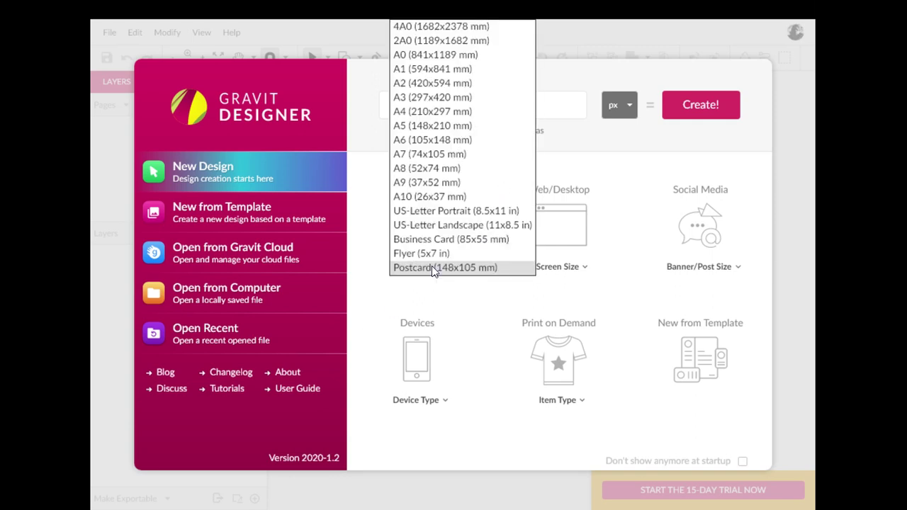
{"action": "left_click", "coordinate": [433, 211]}
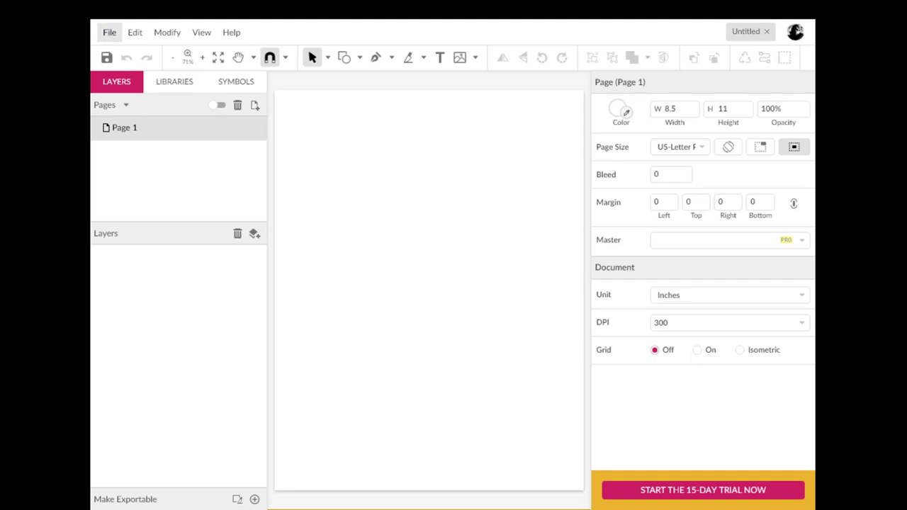
{"action": "left_click", "coordinate": [109, 32]}
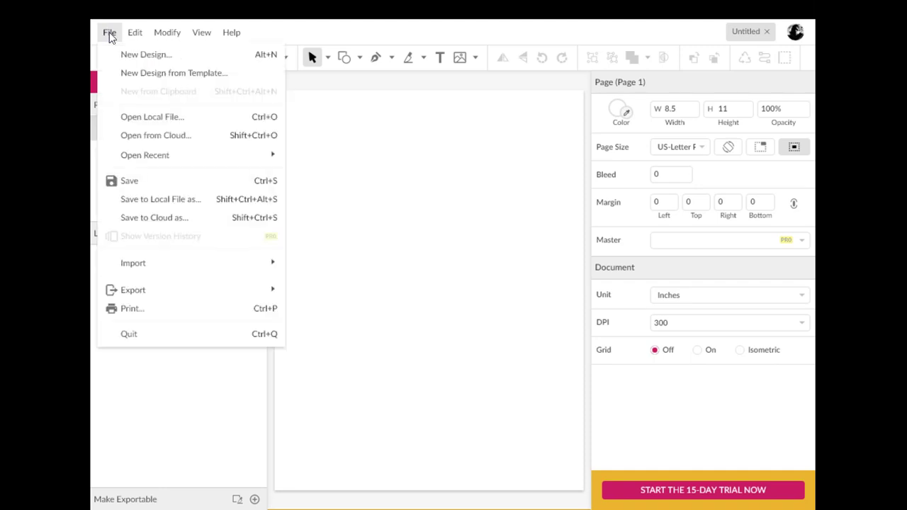
{"action": "mouse_move", "coordinate": [147, 264]}
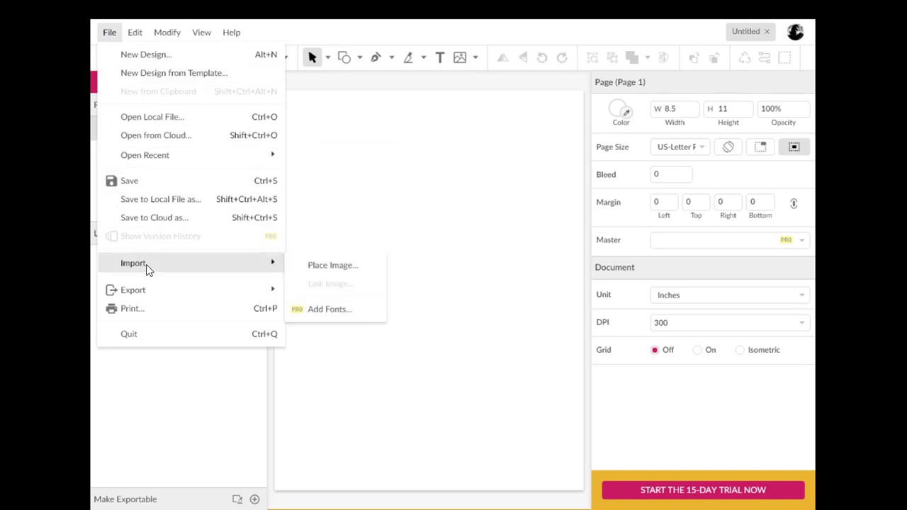
{"action": "left_click", "coordinate": [317, 265]}
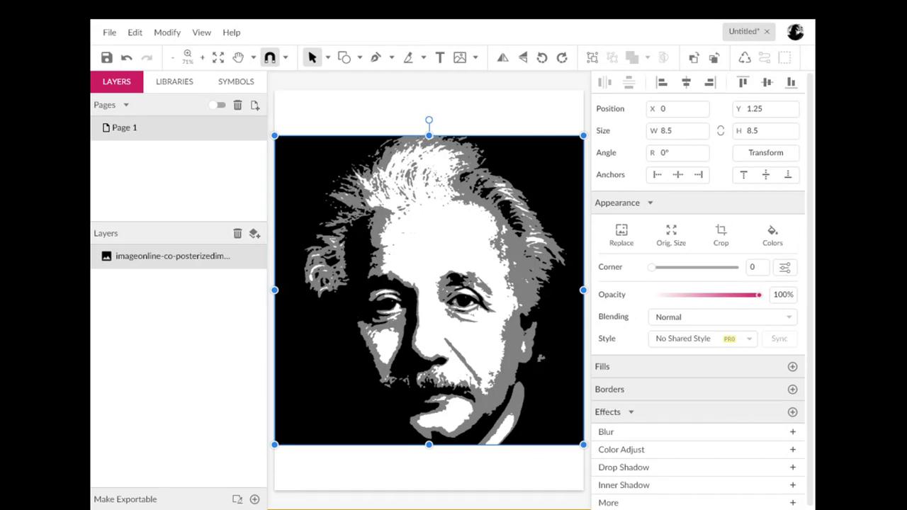
Step: Scale the portrait image down proportionally to about 6.74 in square and center it horizontally on the page
{"action": "left_click_drag", "start_coordinate": [582, 444], "coordinate": [504, 381]}
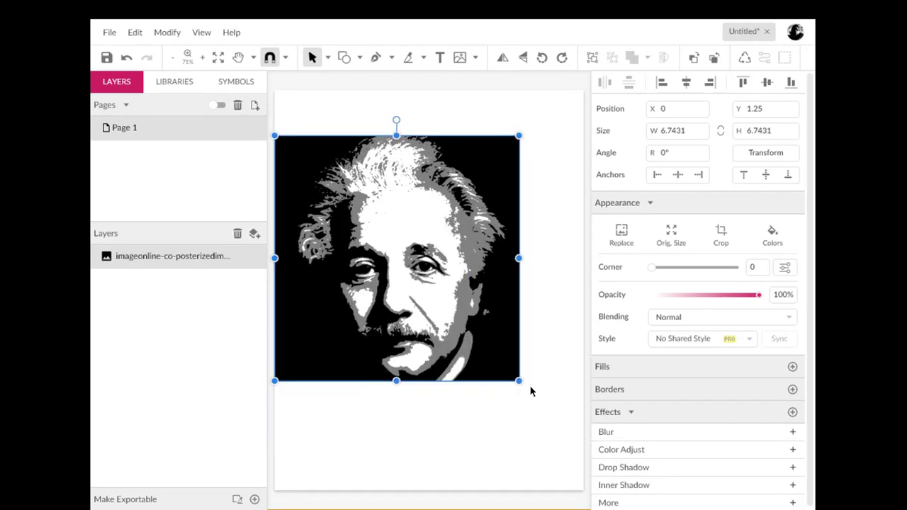
{"action": "left_click_drag", "start_coordinate": [454, 356], "coordinate": [485, 356]}
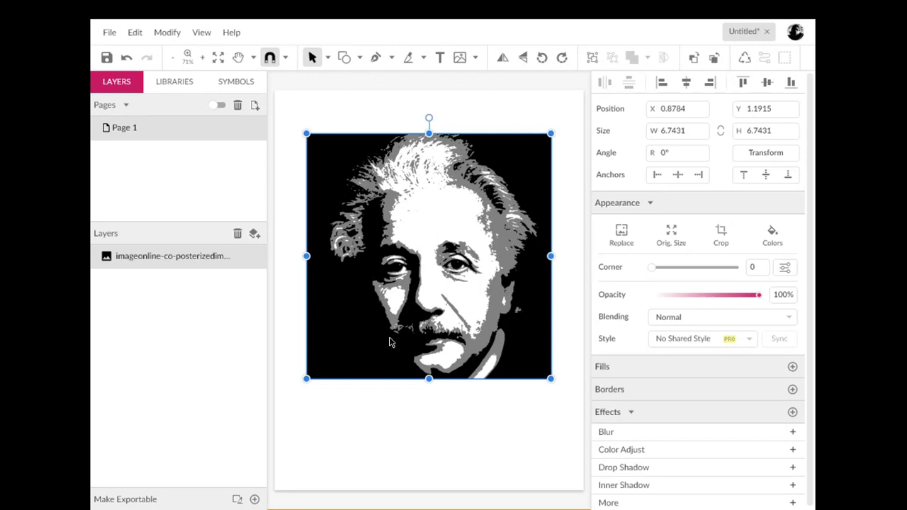
Step: Vectorize the portrait image into separate editable paths
{"action": "left_click", "coordinate": [173, 37]}
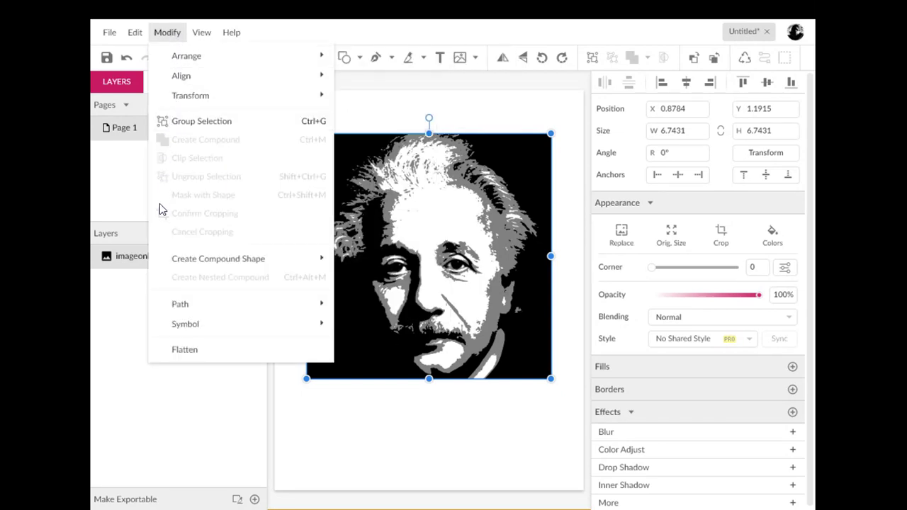
{"action": "mouse_move", "coordinate": [185, 305]}
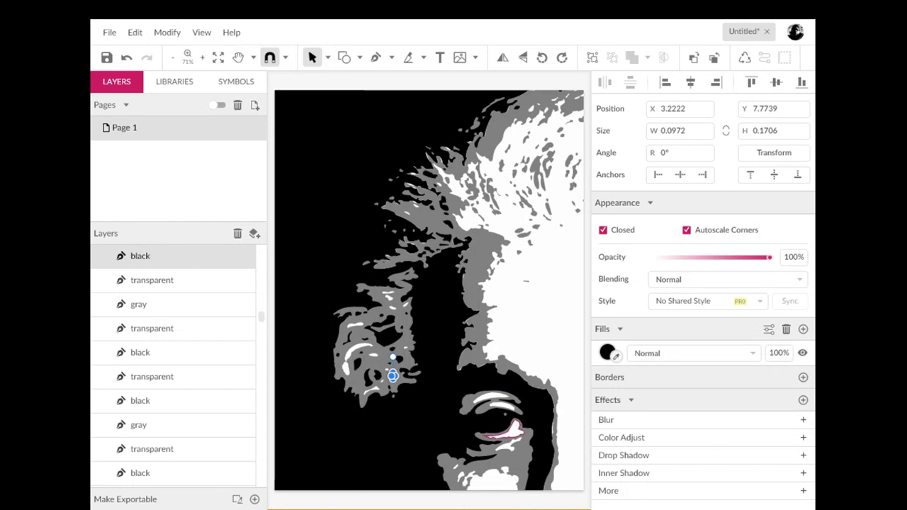
{"action": "scroll", "coordinate": [448, 245], "scroll_direction": "down", "scroll_amount": 5}
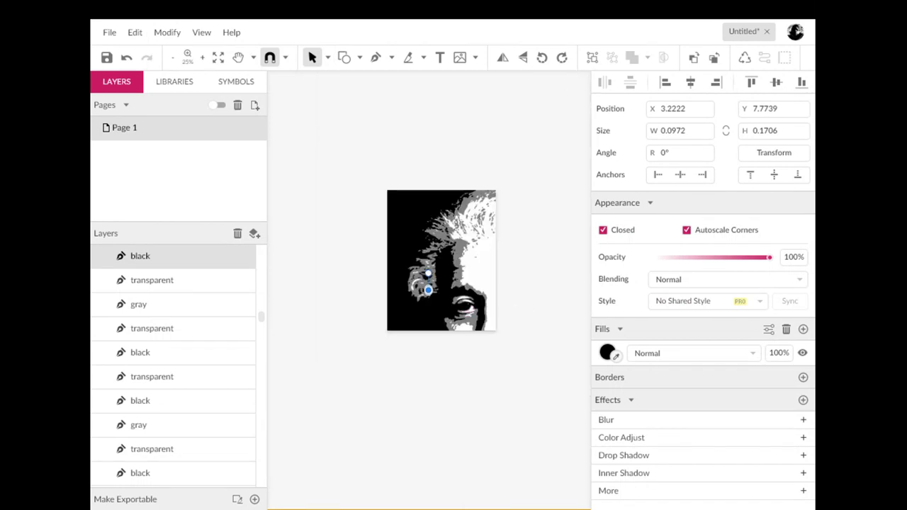
{"action": "left_click", "coordinate": [417, 240]}
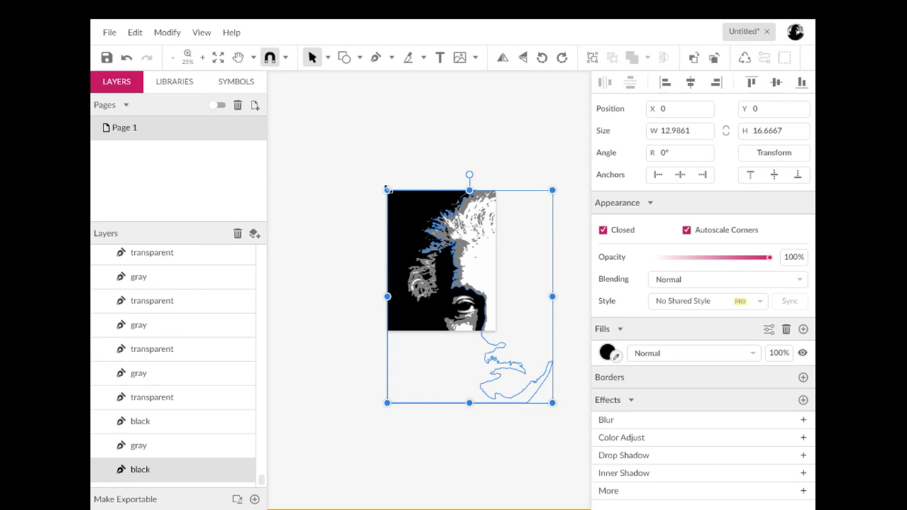
{"action": "left_click", "coordinate": [428, 241]}
{"action": "left_click_drag", "start_coordinate": [428, 241], "coordinate": [484, 316]}
{"action": "left_click", "coordinate": [445, 284]}
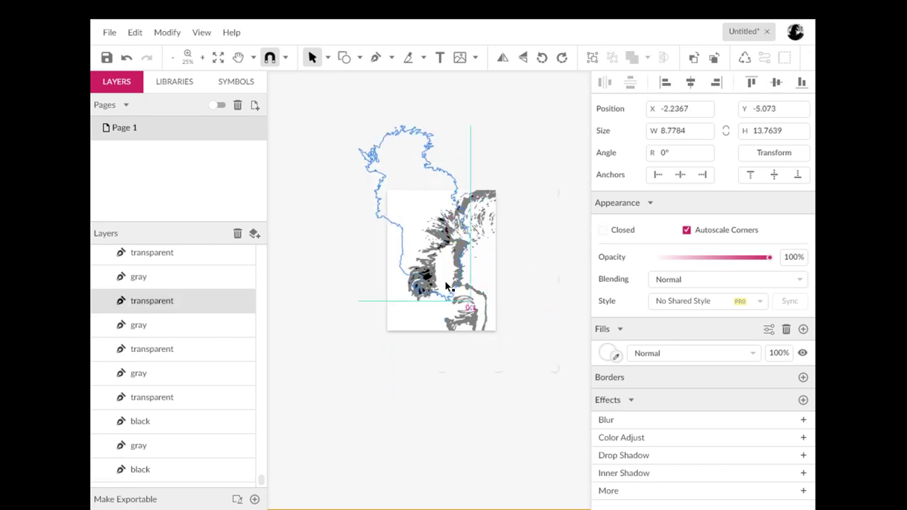
{"action": "key", "text": "ctrl+z"}
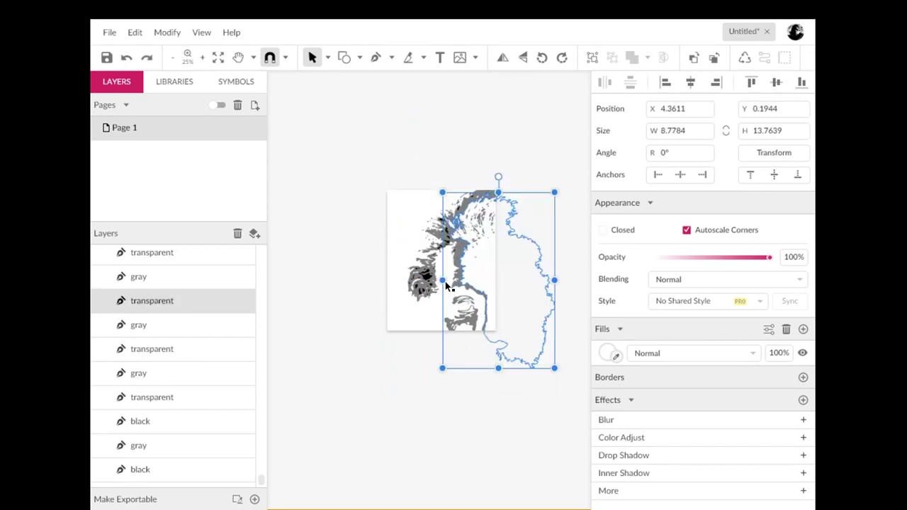
{"action": "key", "text": "ctrl+z"}
Step: Scale the whole traced group down to about 9.11 x 9.13 in and move it against the page's left edge, about 0.94 in down
{"action": "left_click_drag", "start_coordinate": [354, 155], "coordinate": [607, 456]}
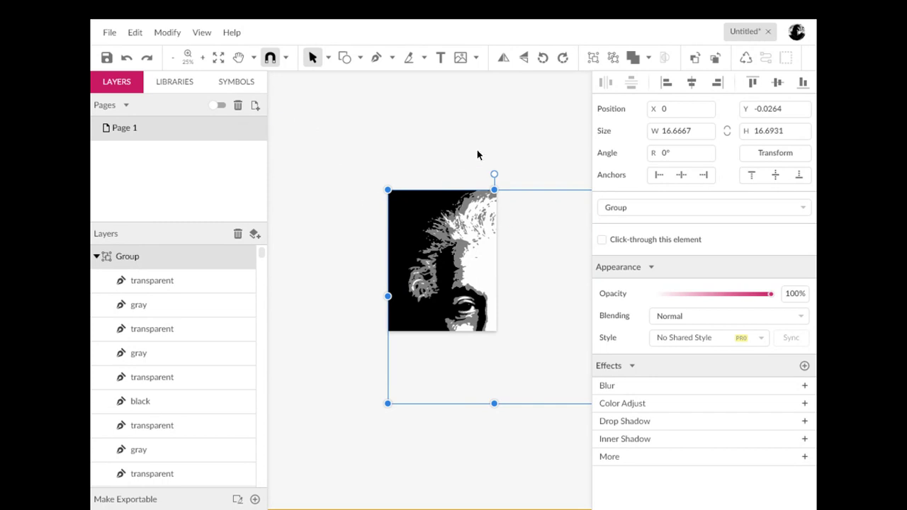
{"action": "left_click_drag", "start_coordinate": [360, 161], "coordinate": [688, 452]}
{"action": "left_click_drag", "start_coordinate": [414, 381], "coordinate": [486, 305]}
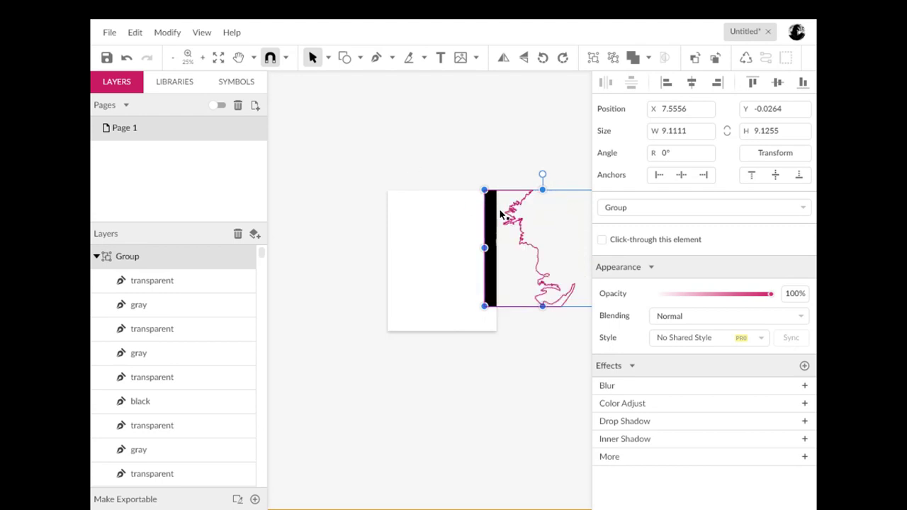
{"action": "left_click_drag", "start_coordinate": [501, 205], "coordinate": [403, 222]}
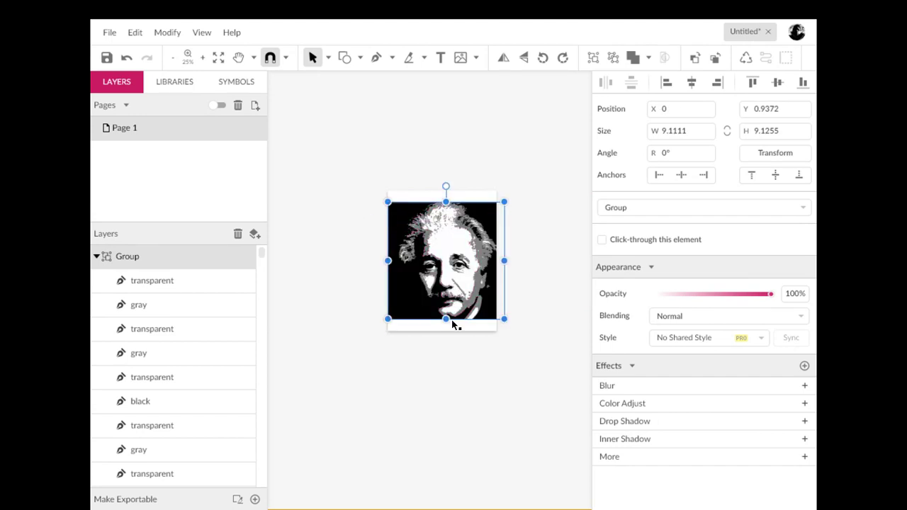
Step: Subselect the black path spanning the side hair and the right-hand eye and fill it with dark red sampled from the face
{"action": "key", "text": "ctrl+plus"}
{"action": "key", "text": "ctrl+plus"}
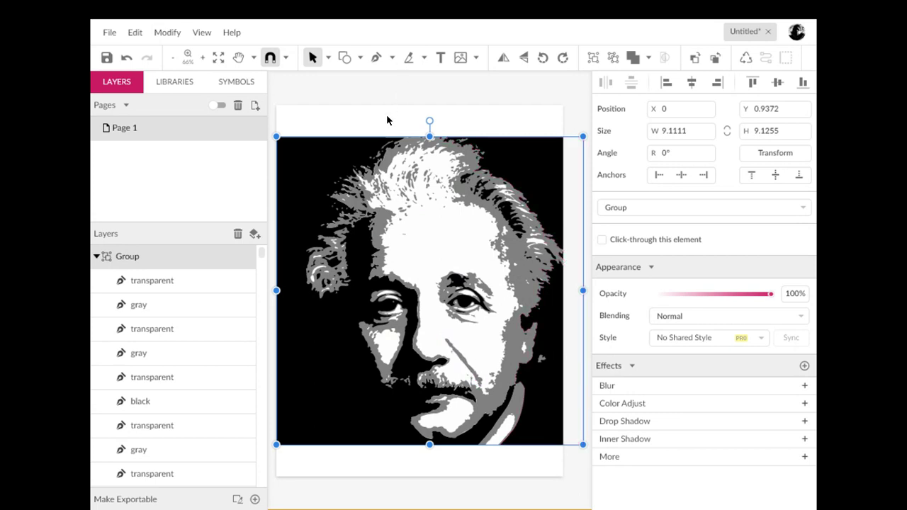
{"action": "left_click", "coordinate": [329, 56]}
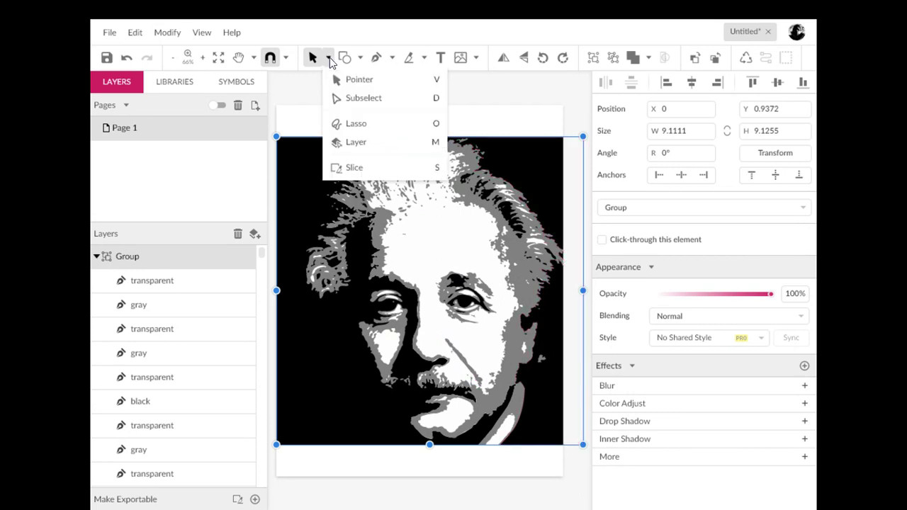
{"action": "left_click", "coordinate": [347, 99]}
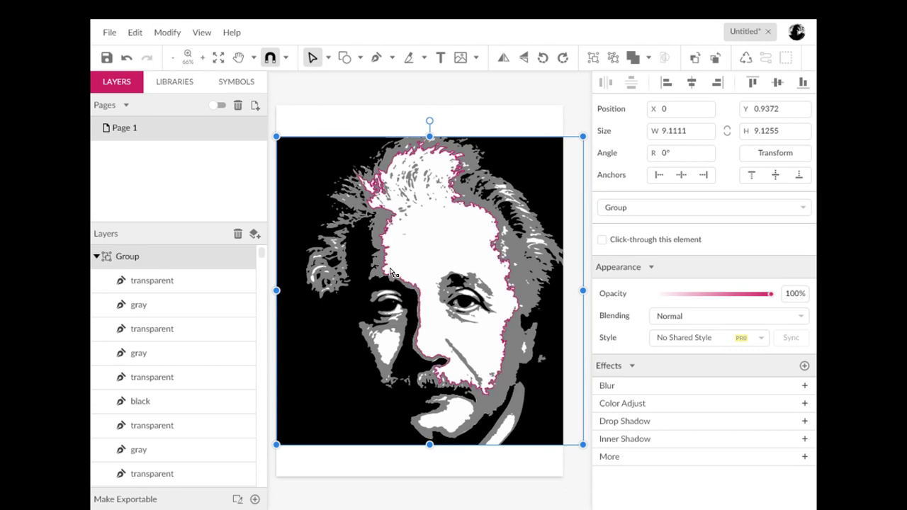
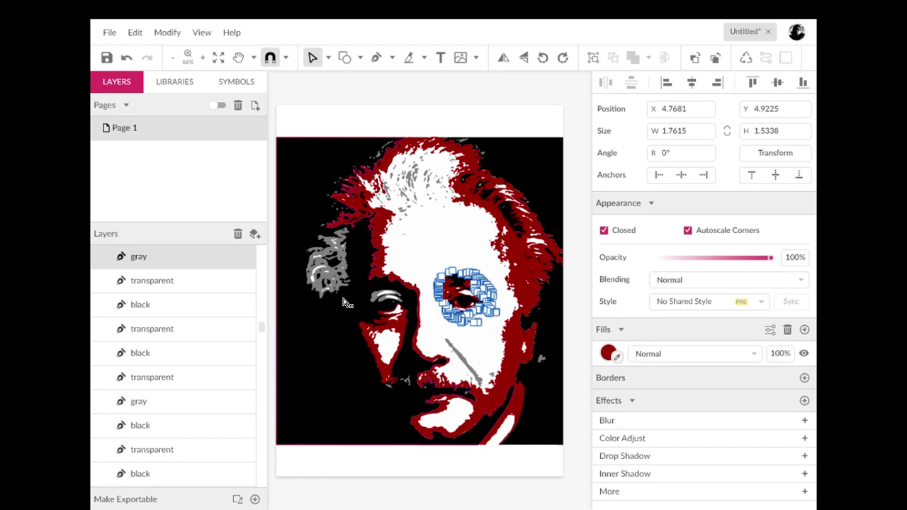
{"action": "left_click", "coordinate": [335, 281]}
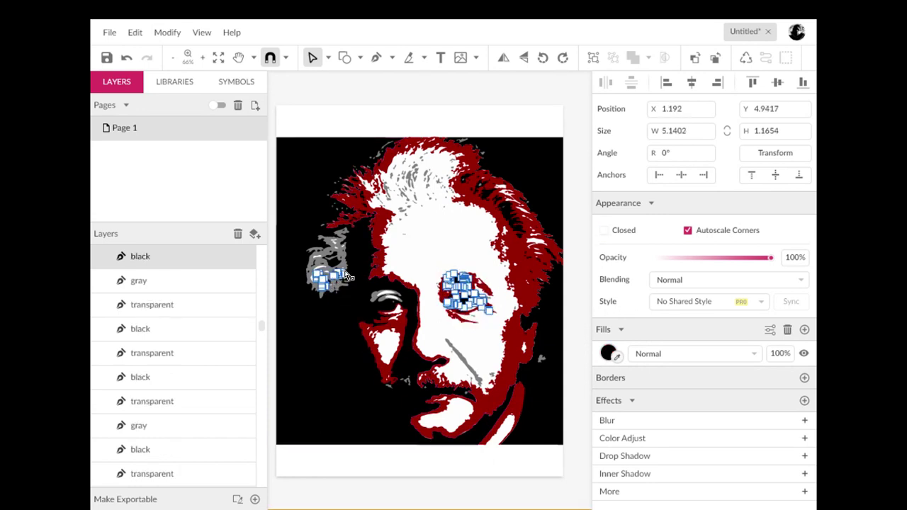
{"action": "left_click", "coordinate": [616, 358]}
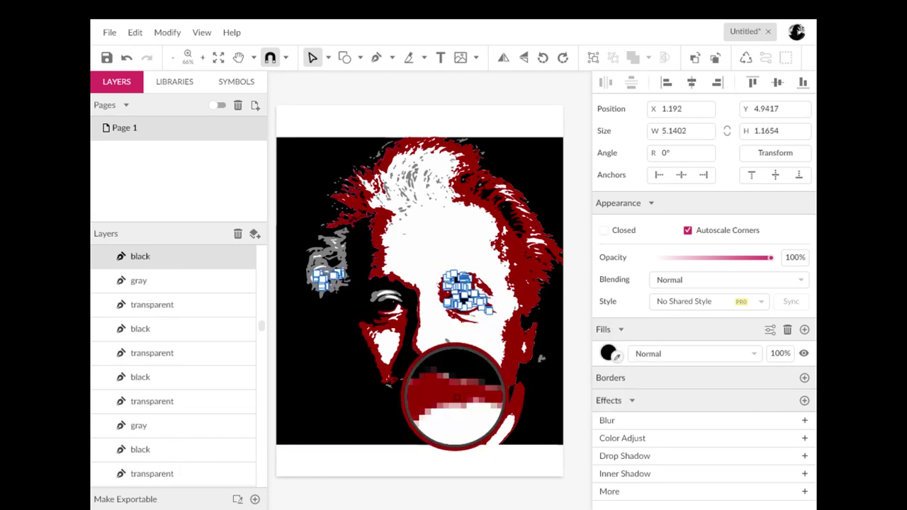
{"action": "left_click", "coordinate": [496, 393]}
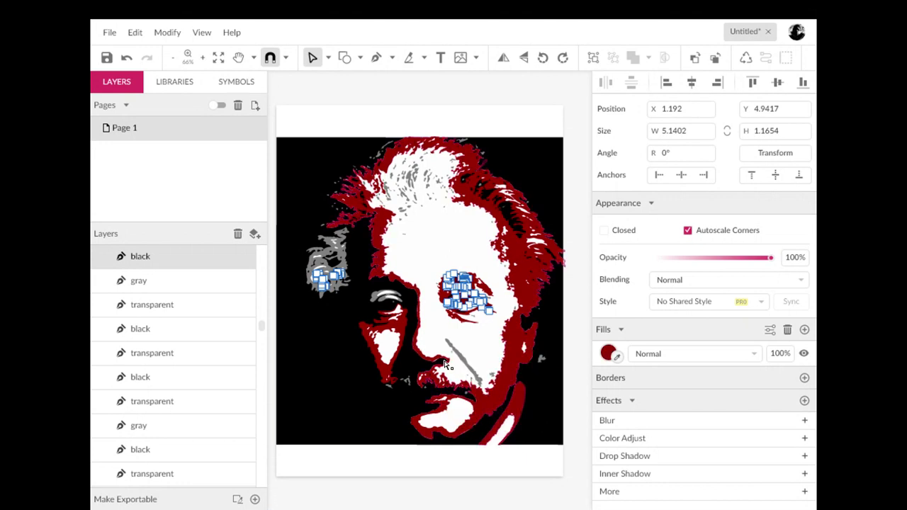
Step: Fill the gray diagonal cheek line with the dark red sampled from the recolored shading
{"action": "left_click", "coordinate": [467, 365]}
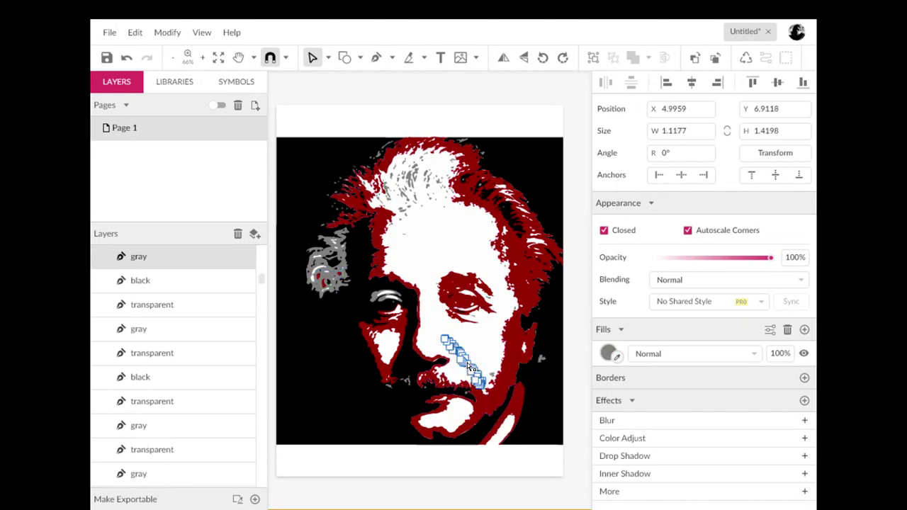
{"action": "left_click", "coordinate": [616, 357]}
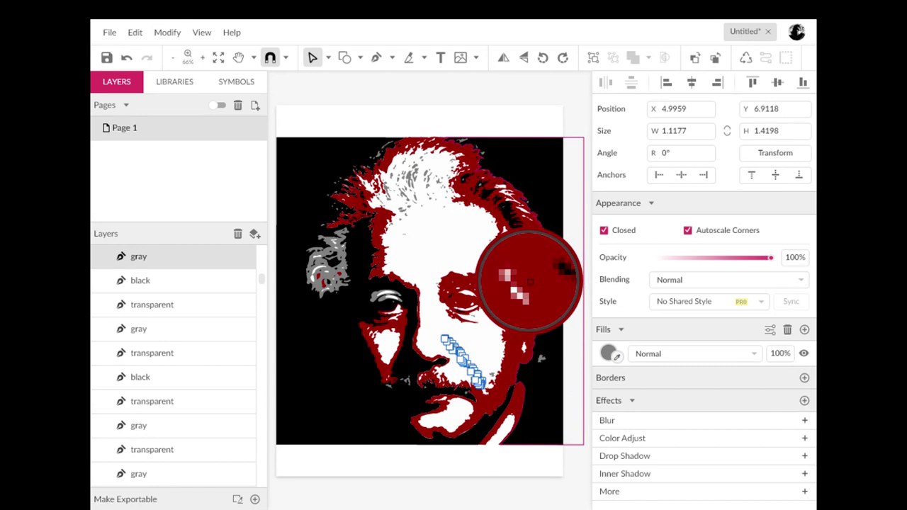
{"action": "left_click", "coordinate": [535, 277]}
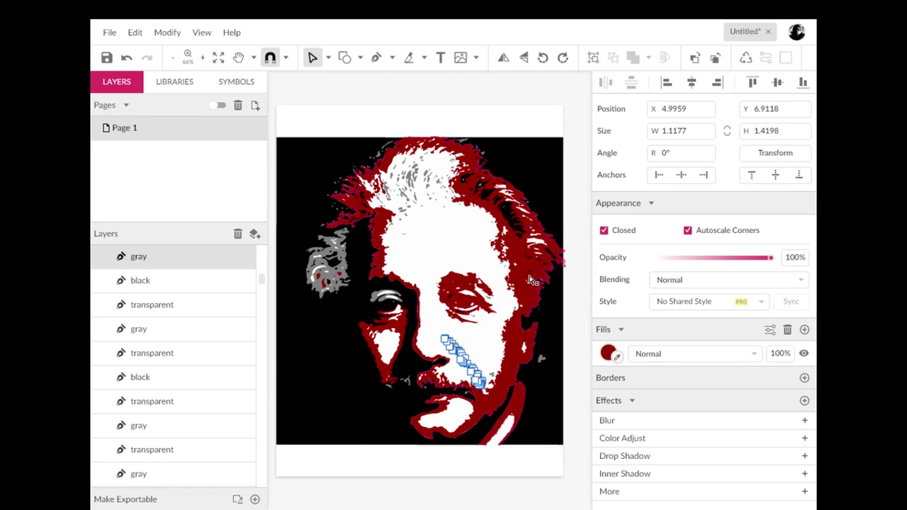
{"action": "left_click", "coordinate": [411, 181]}
{"action": "left_click", "coordinate": [615, 357]}
{"action": "left_click", "coordinate": [316, 283]}
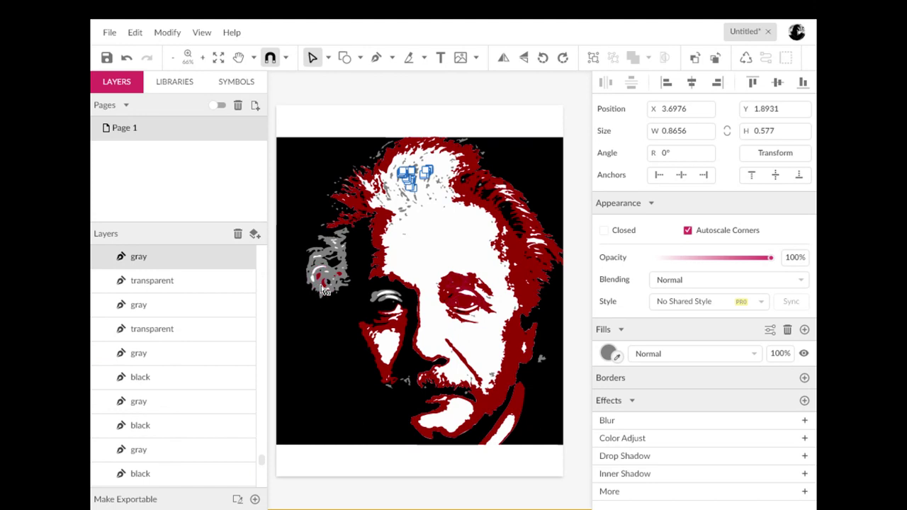
Step: Select the large gray tuft of hair on the left side of the head and fill it with the sampled dark red
{"action": "left_click", "coordinate": [323, 288]}
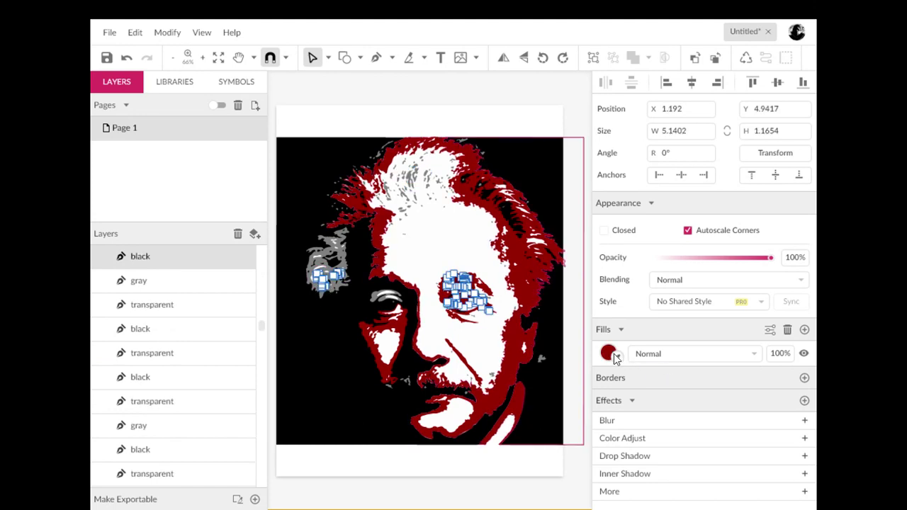
{"action": "left_click", "coordinate": [345, 272]}
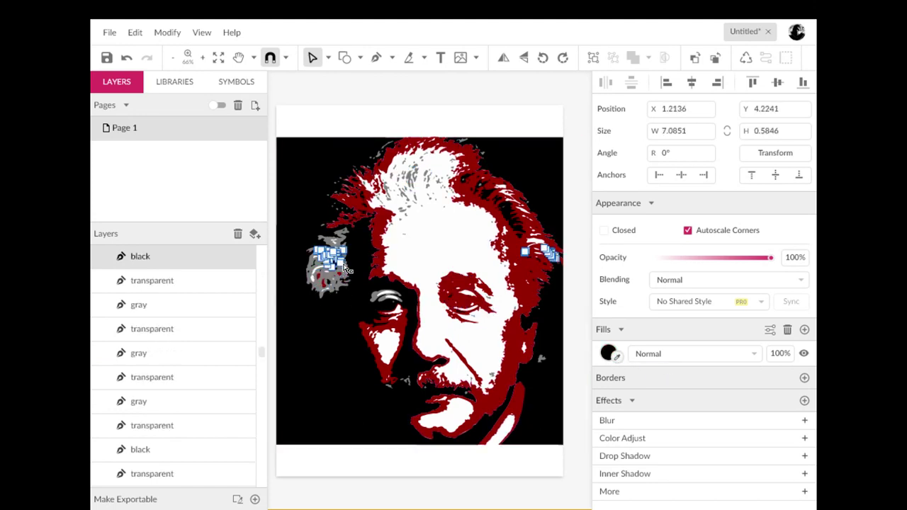
{"action": "left_click", "coordinate": [345, 274]}
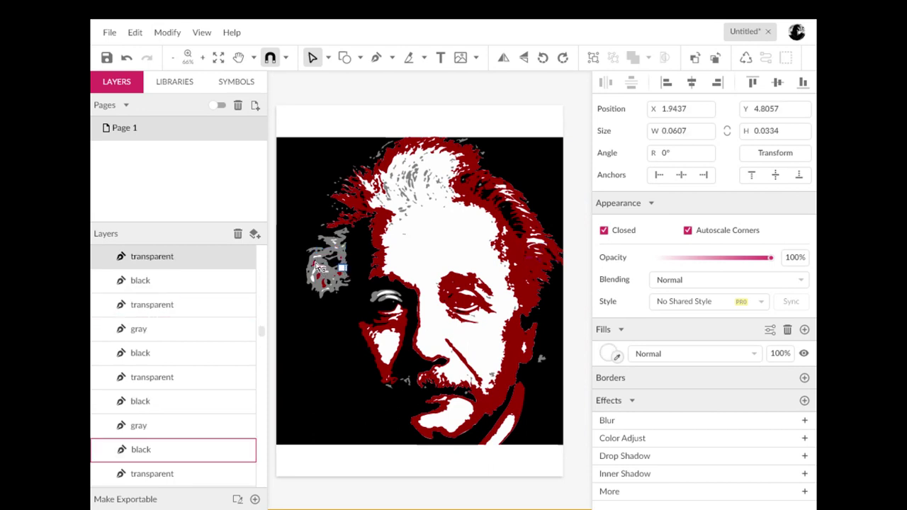
{"action": "left_click", "coordinate": [323, 267]}
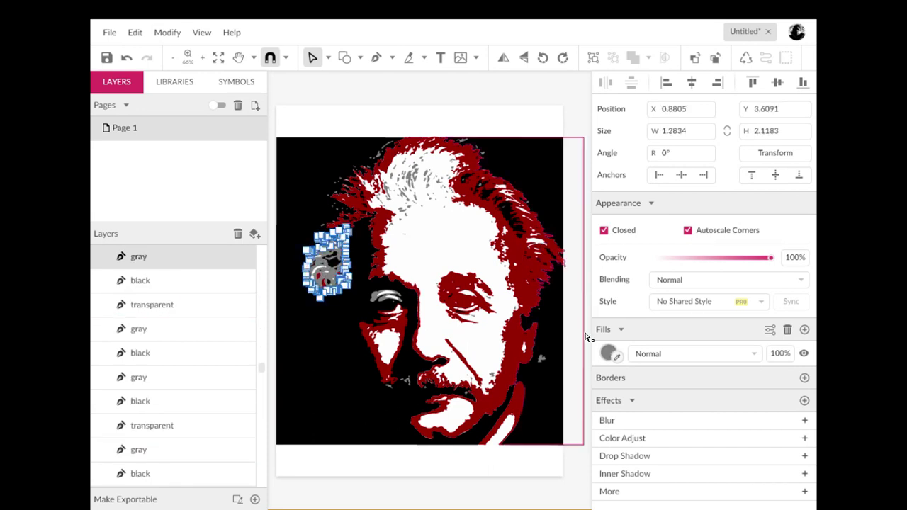
{"action": "left_click", "coordinate": [616, 356]}
{"action": "left_click", "coordinate": [512, 345]}
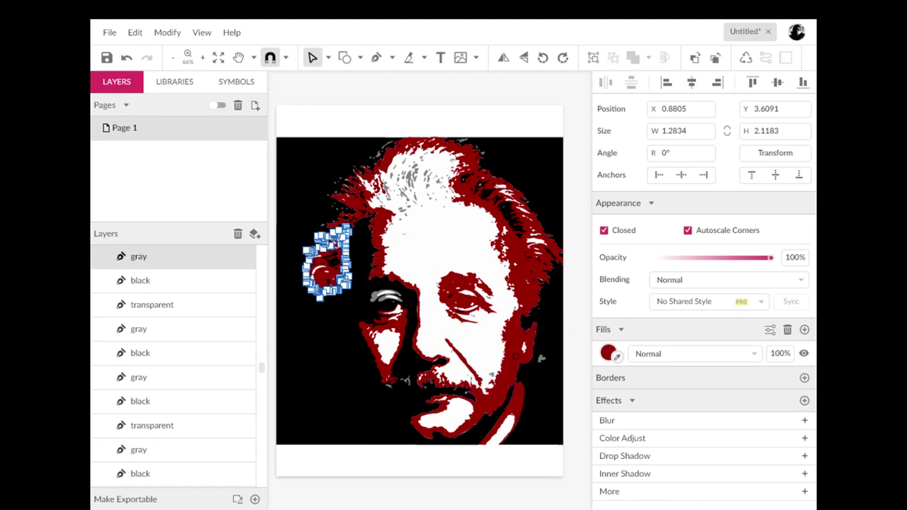
Step: Fill the gray eyelid shape above the left-hand eye with the sampled dark red
{"action": "left_click", "coordinate": [383, 305]}
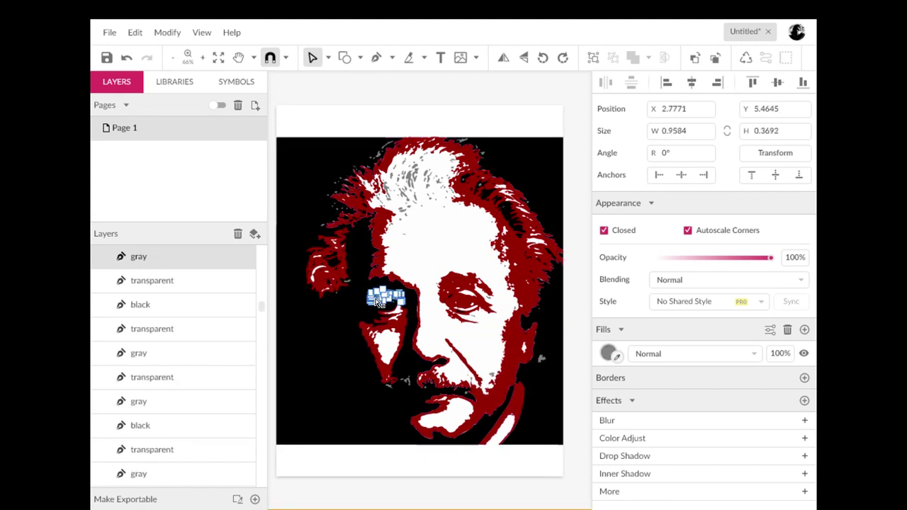
{"action": "left_click", "coordinate": [616, 356]}
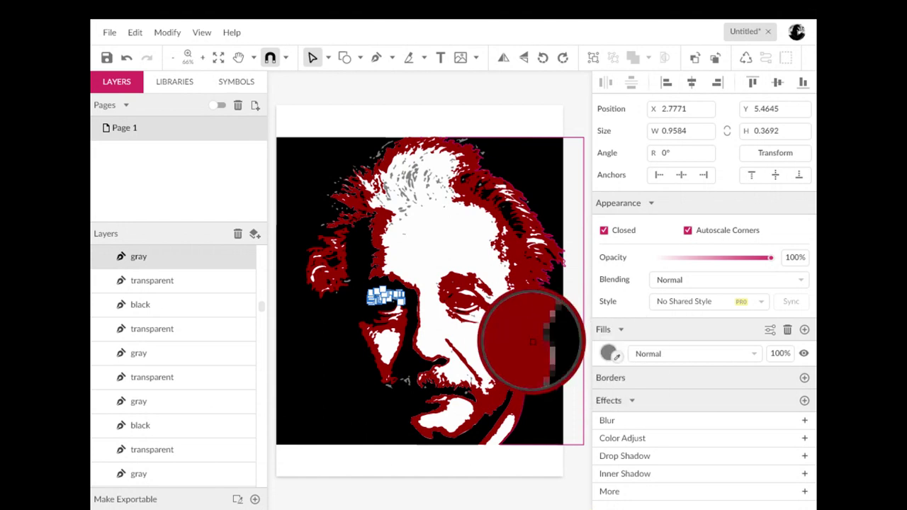
{"action": "left_click", "coordinate": [527, 341]}
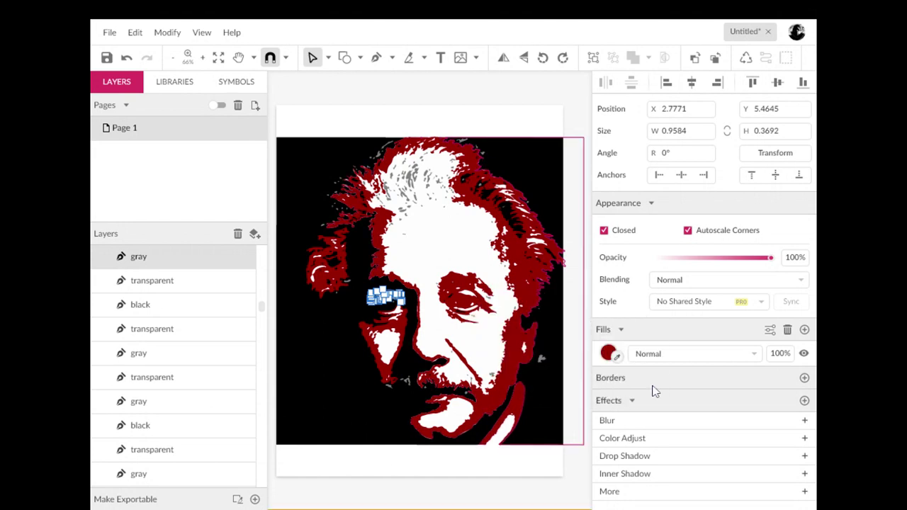
Step: Try to fill the small gray speck beside the left-hand hair tuft with a color sampled from the nose bridge's edge
{"action": "key", "text": "ctrl+plus"}
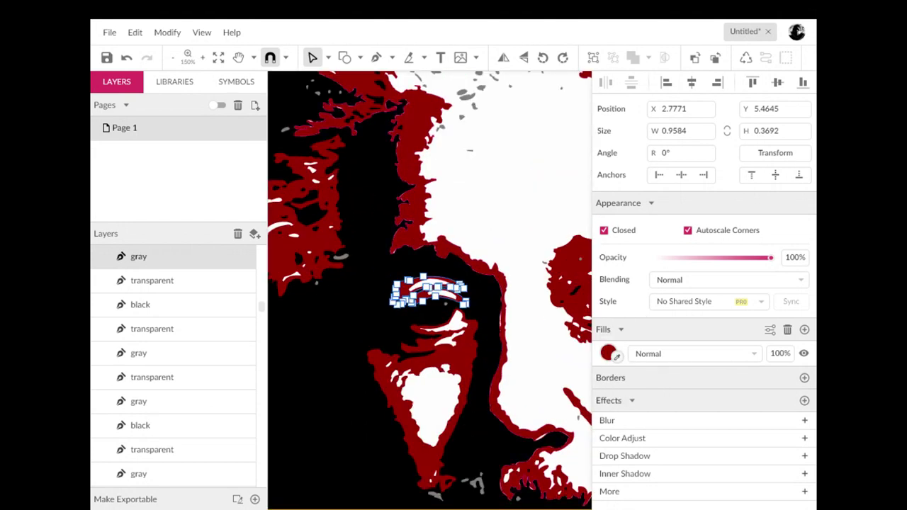
{"action": "left_click", "coordinate": [504, 159]}
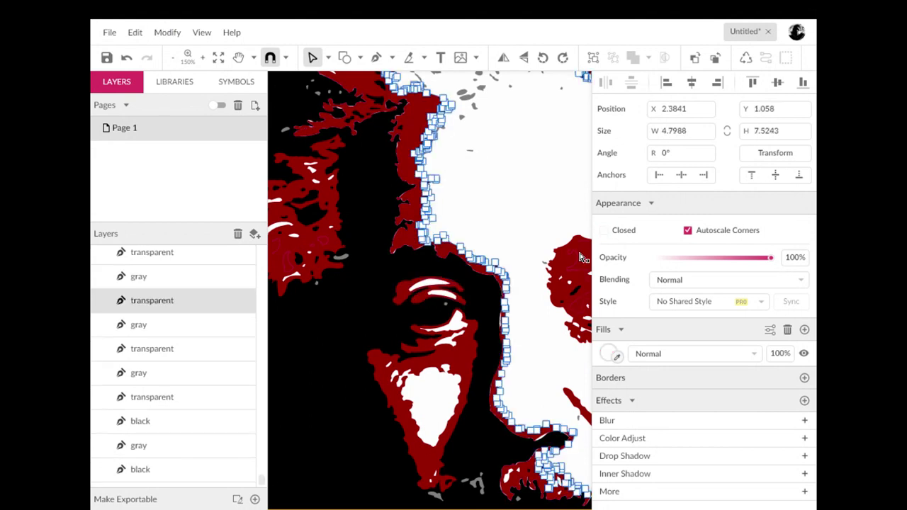
{"action": "left_click", "coordinate": [348, 261]}
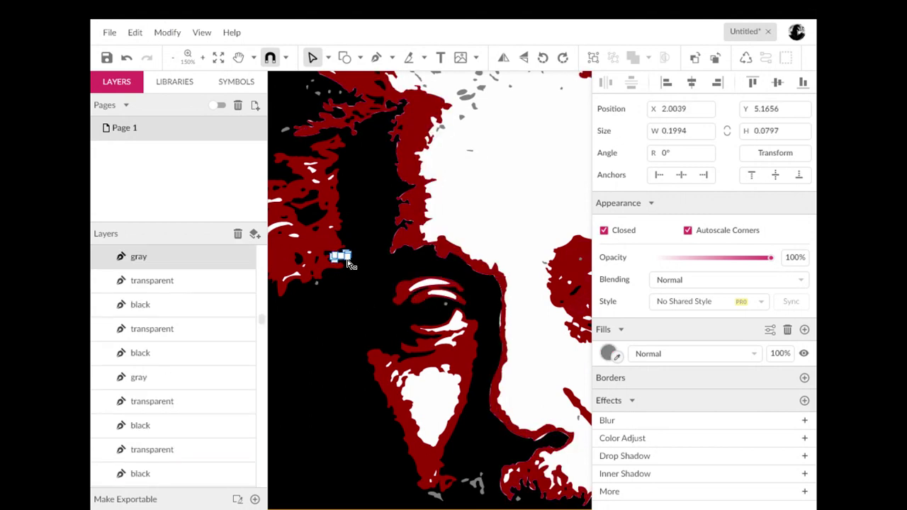
{"action": "left_click", "coordinate": [616, 357]}
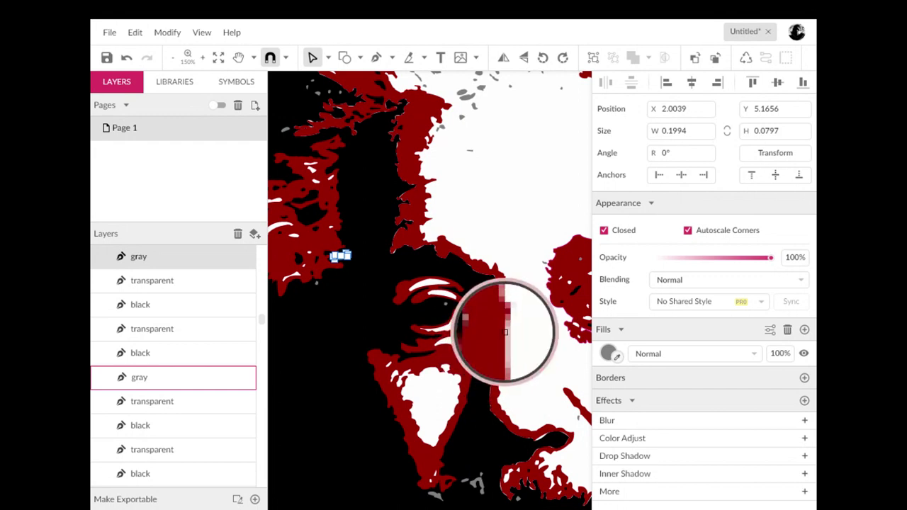
{"action": "left_click", "coordinate": [505, 331]}
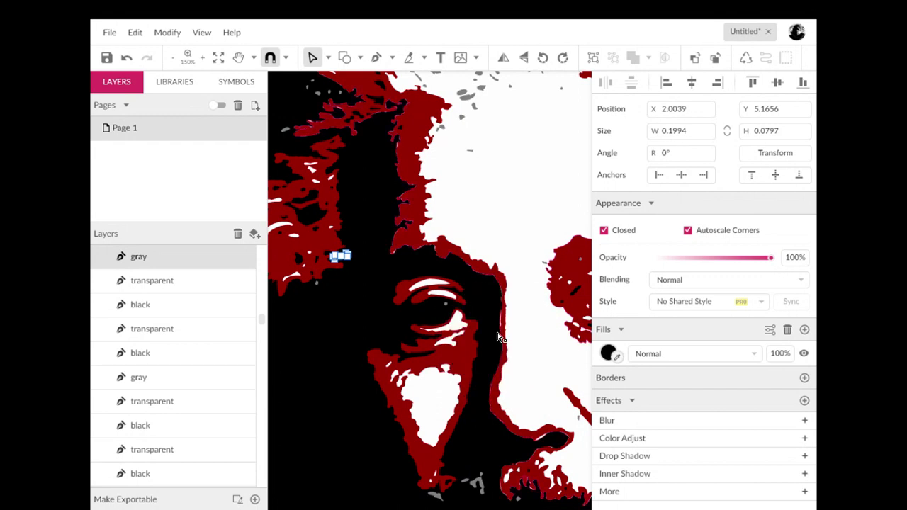
Step: Fill the two small gray specks between the moustache and the left-hand cheek with dark red sampled from the face
{"action": "left_click", "coordinate": [478, 488]}
{"action": "left_click", "coordinate": [618, 358]}
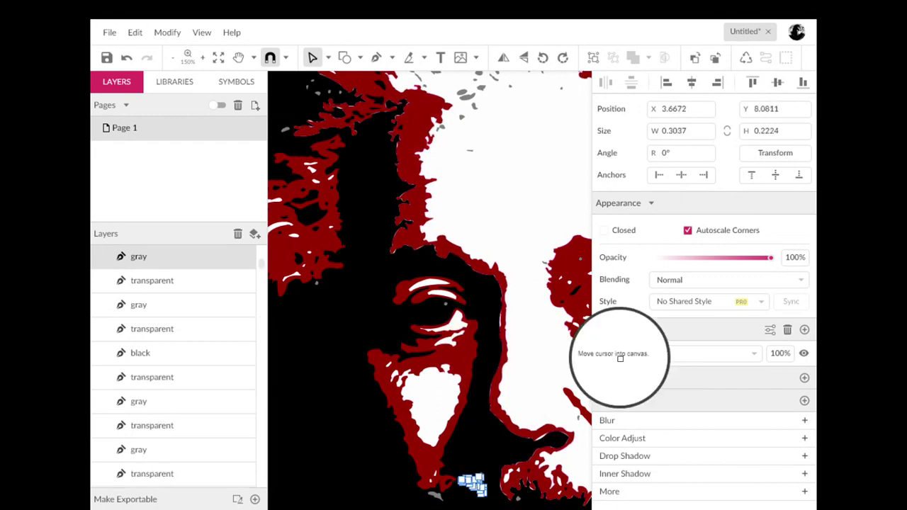
{"action": "left_click", "coordinate": [467, 360]}
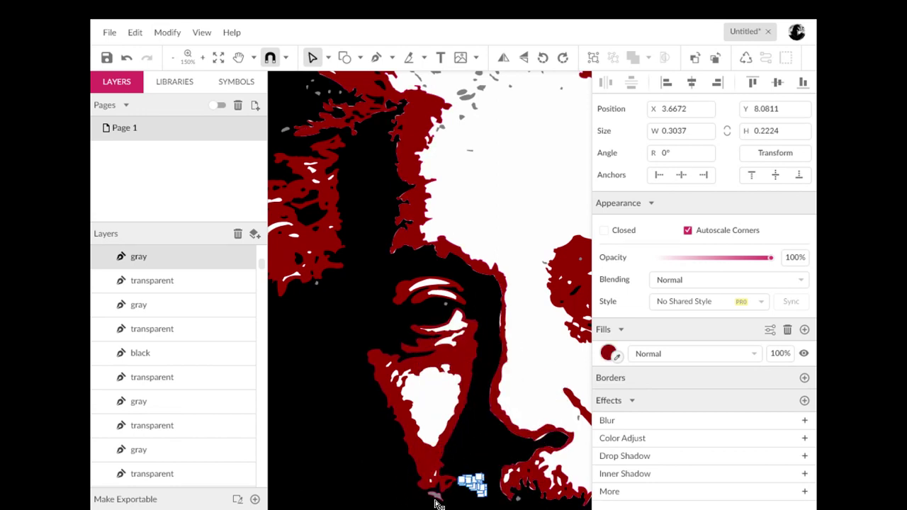
{"action": "left_click", "coordinate": [435, 494]}
{"action": "left_click", "coordinate": [617, 356]}
{"action": "left_click", "coordinate": [587, 259]}
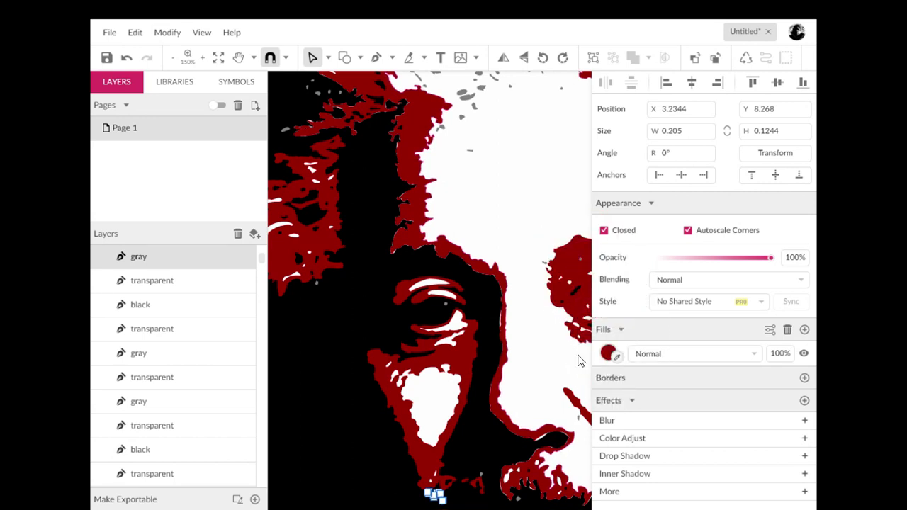
{"action": "key", "text": "ctrl+minus"}
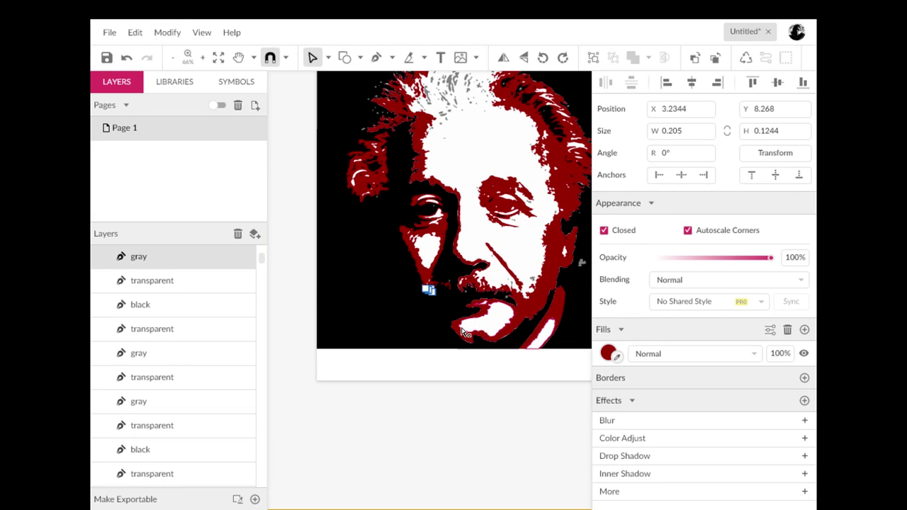
Step: Undo the recent fills back through the dark red fill of the path spanning the side hair and right-hand eye
{"action": "key", "text": "ctrl+z"}
{"action": "key", "text": "ctrl+z"}
{"action": "key", "text": "ctrl+z"}
{"action": "key", "text": "ctrl+z"}
{"action": "key", "text": "ctrl+z"}
{"action": "key", "text": "ctrl+z"}
{"action": "key", "text": "ctrl+z"}
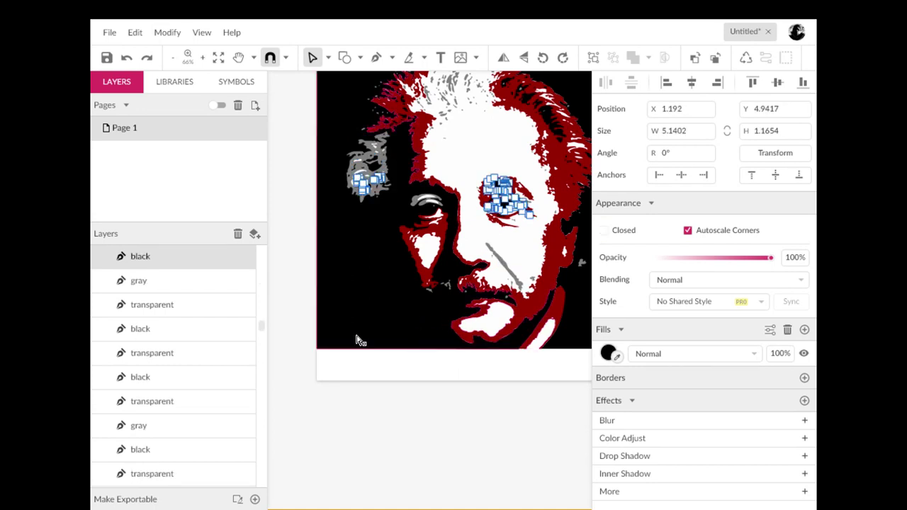
Step: Select the gray diagonal cheek line and fill it with dark red sampled from the face shading
{"action": "left_click", "coordinate": [380, 297]}
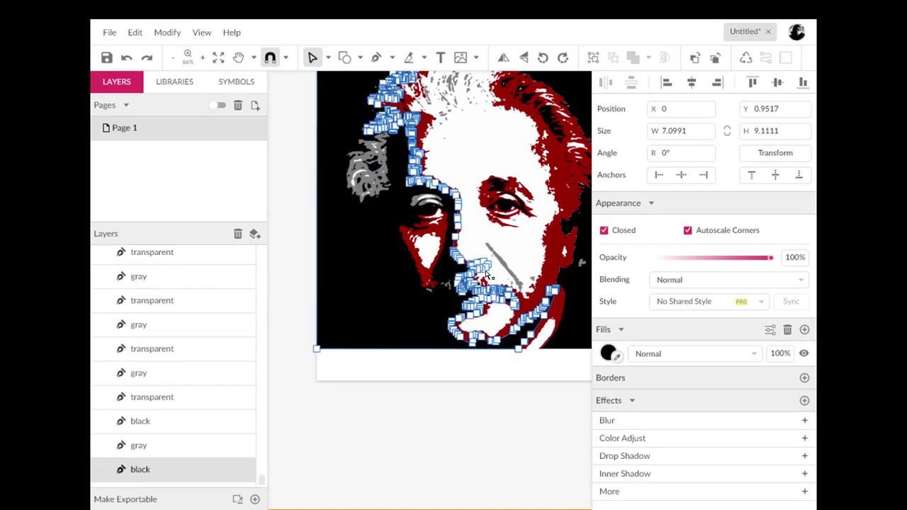
{"action": "left_click", "coordinate": [508, 266]}
{"action": "left_click", "coordinate": [617, 357]}
{"action": "left_click", "coordinate": [548, 293]}
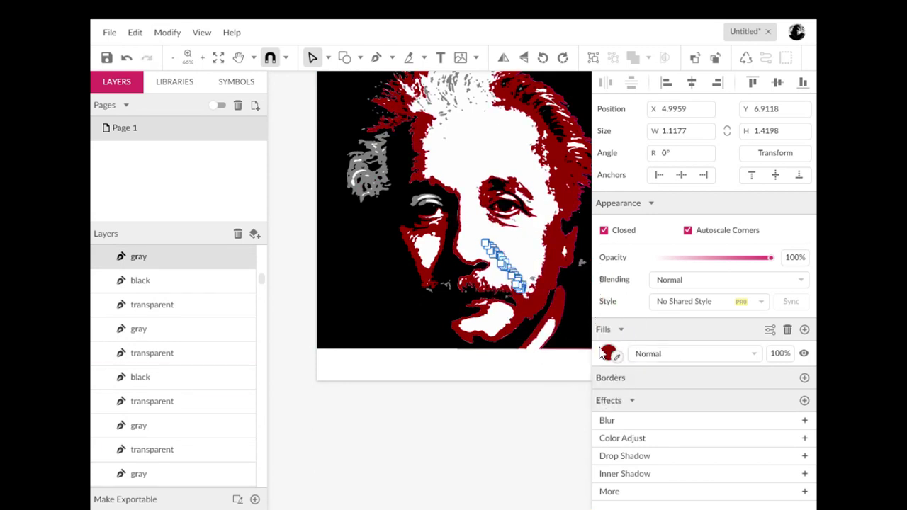
Step: Fill the gray eyelid shape above the left-hand eye with dark red sampled from the cheek shading
{"action": "left_click", "coordinate": [419, 207]}
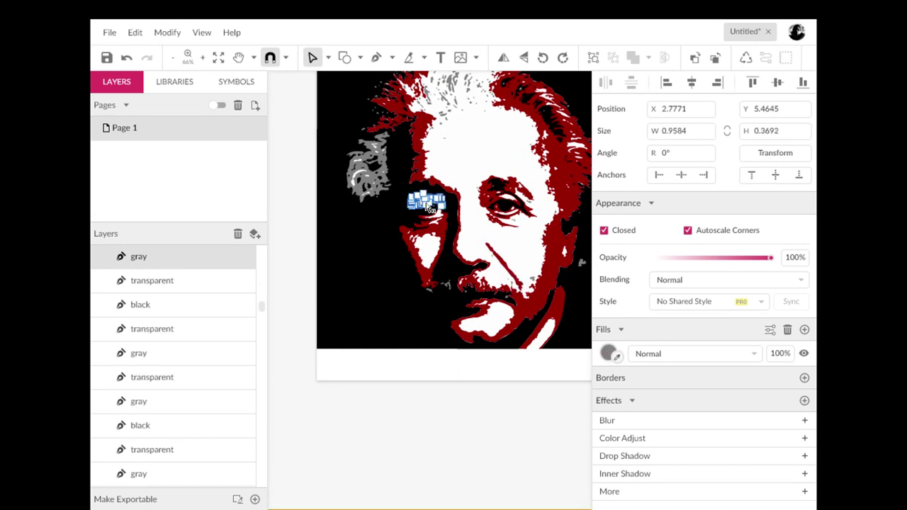
{"action": "left_click", "coordinate": [616, 359]}
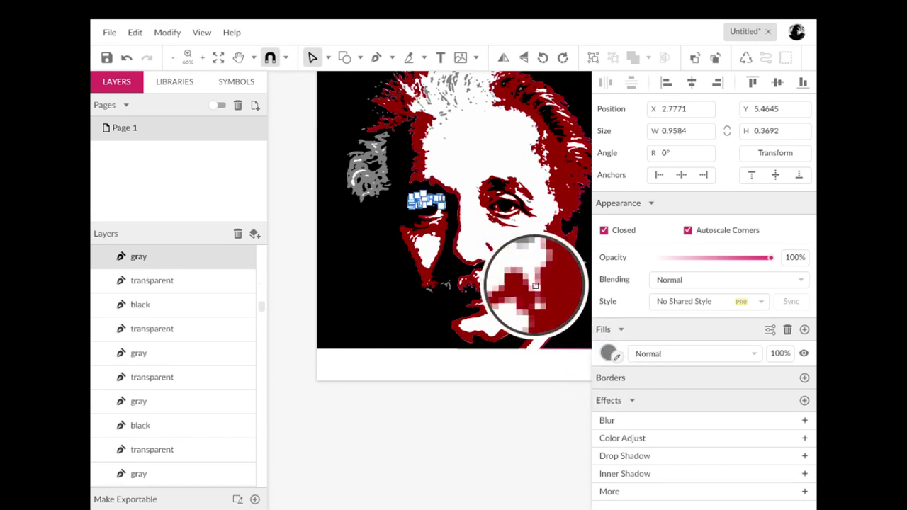
{"action": "left_click", "coordinate": [543, 278]}
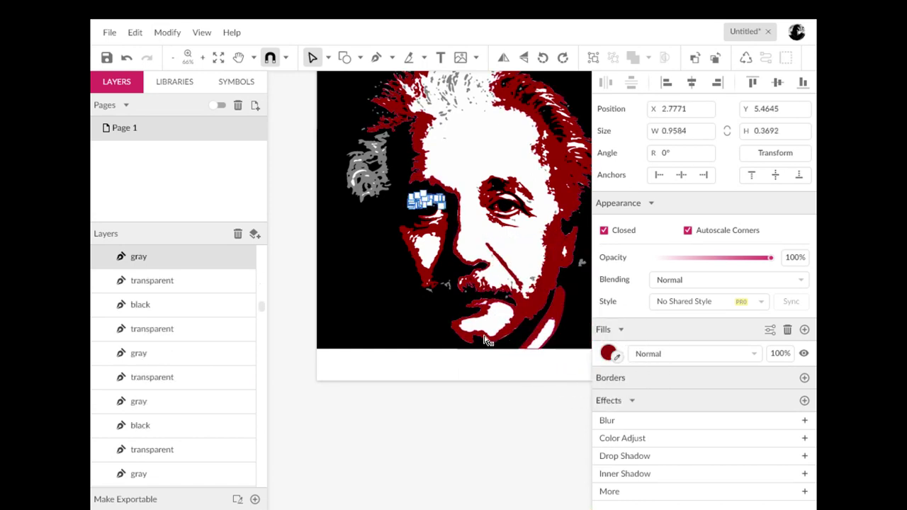
Step: Fill the gray speck beside the moustache and the one below the left-hand cheek with the sampled dark red
{"action": "left_click", "coordinate": [444, 285]}
{"action": "left_click", "coordinate": [618, 358]}
{"action": "left_click", "coordinate": [533, 310]}
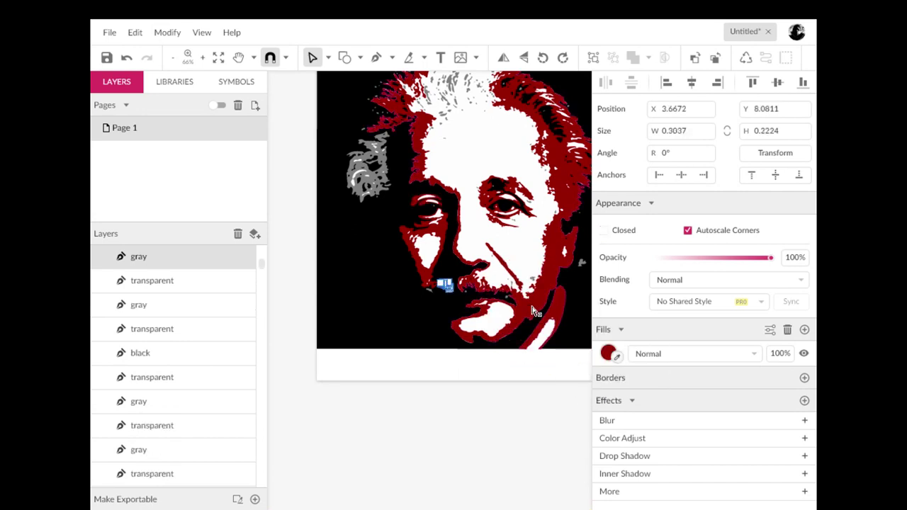
{"action": "left_click", "coordinate": [428, 291]}
{"action": "left_click", "coordinate": [617, 358]}
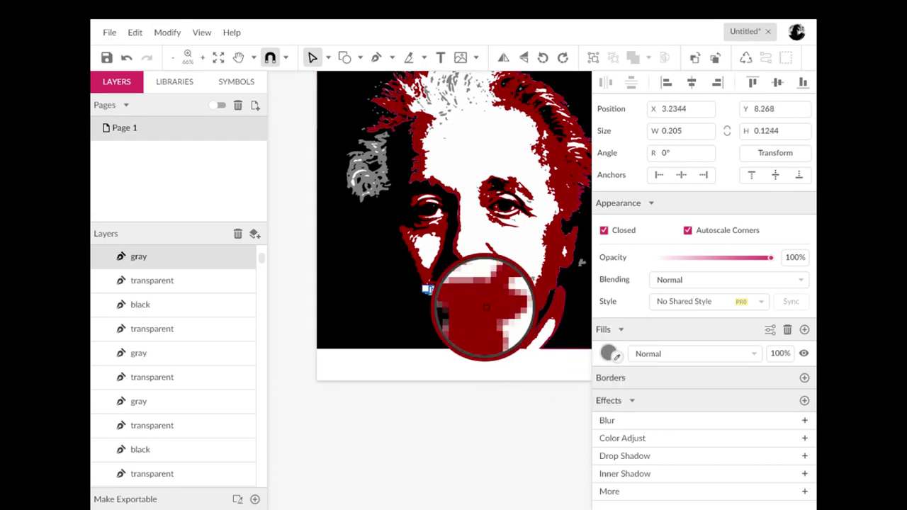
{"action": "left_click", "coordinate": [548, 267]}
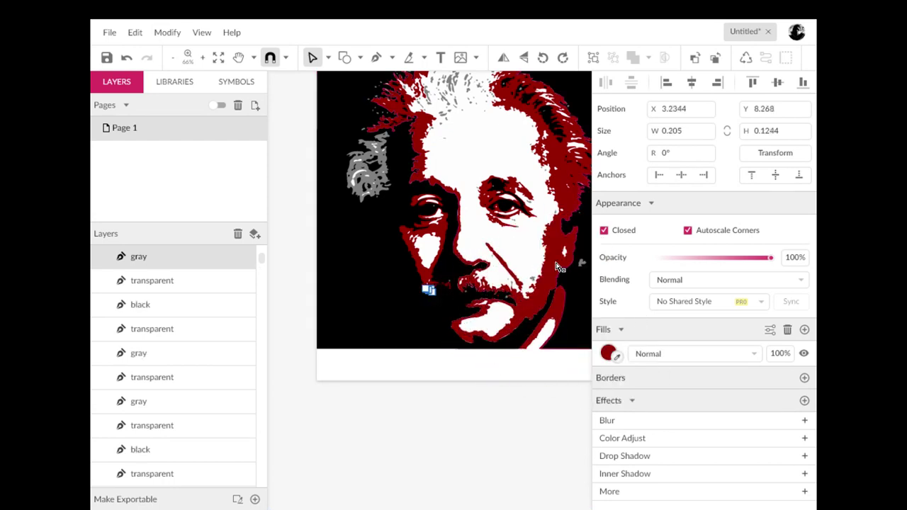
Step: Fill the large gray hair tuft on the left side of the head with the sampled dark red
{"action": "left_click", "coordinate": [360, 190]}
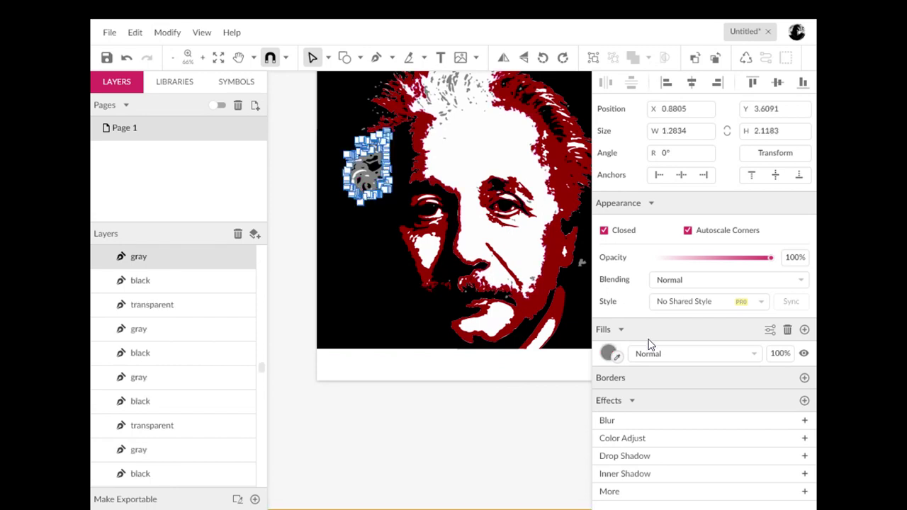
{"action": "left_click", "coordinate": [617, 358]}
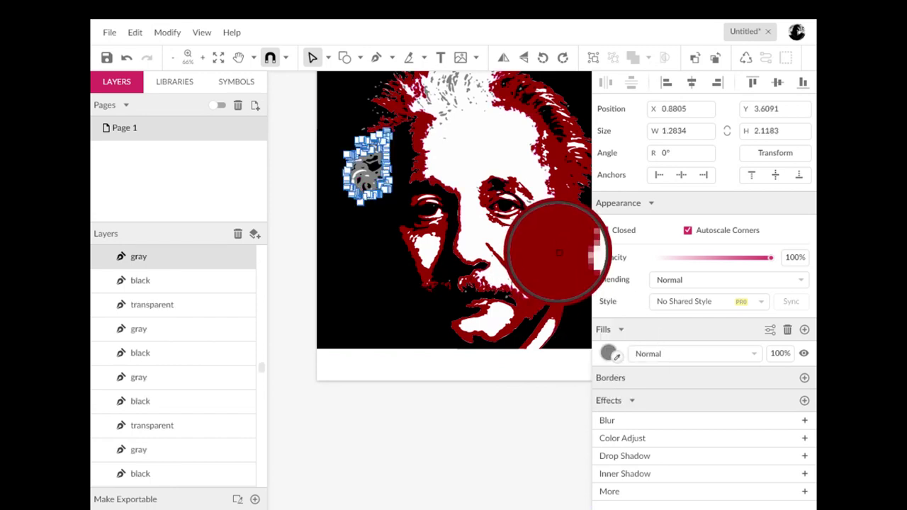
{"action": "left_click", "coordinate": [542, 263]}
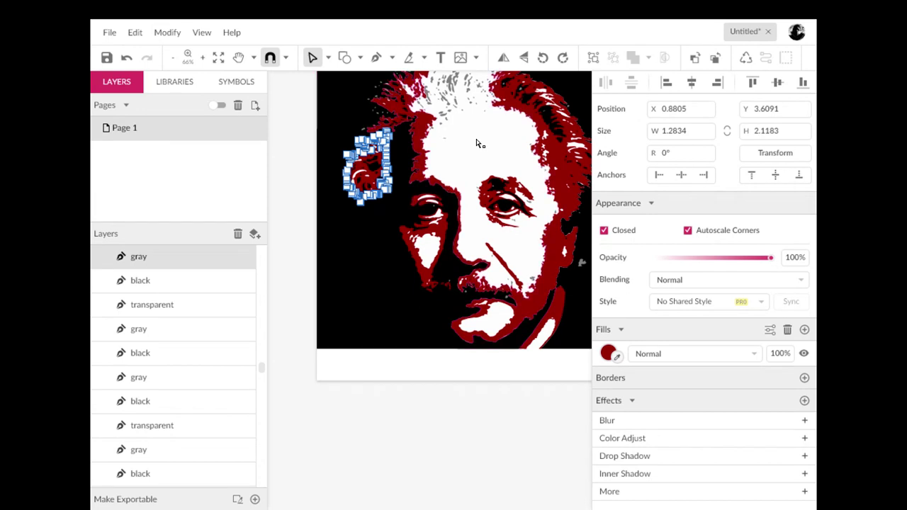
Step: Fill the gray speck beside the right-hand ear with dark red sampled from the face shading
{"action": "left_click", "coordinate": [583, 266]}
{"action": "left_click", "coordinate": [617, 357]}
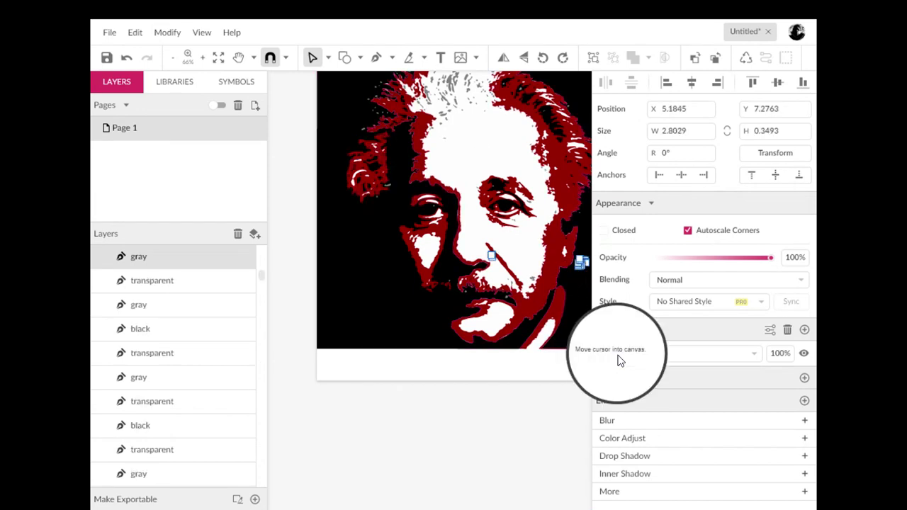
{"action": "left_click", "coordinate": [549, 257]}
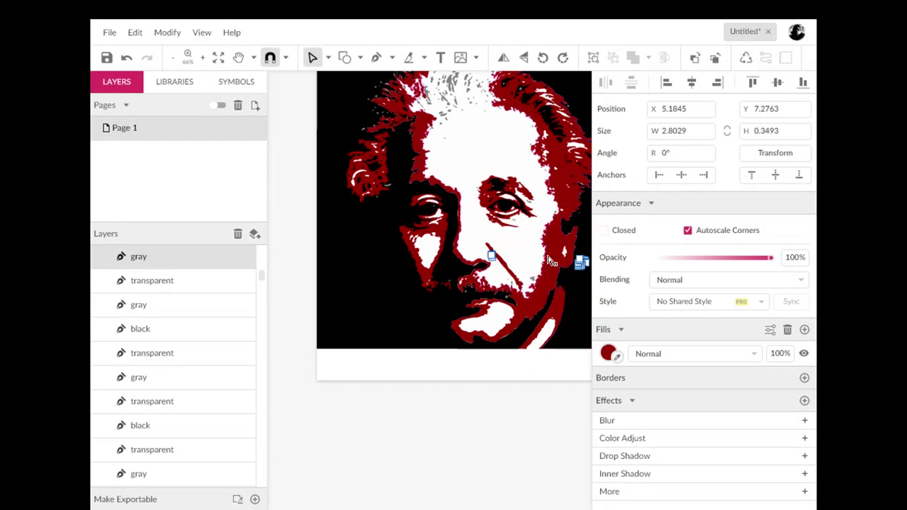
Step: Select the black background path on the portrait's left side and fill it with dark blue, #0A0A79
{"action": "left_click", "coordinate": [400, 330]}
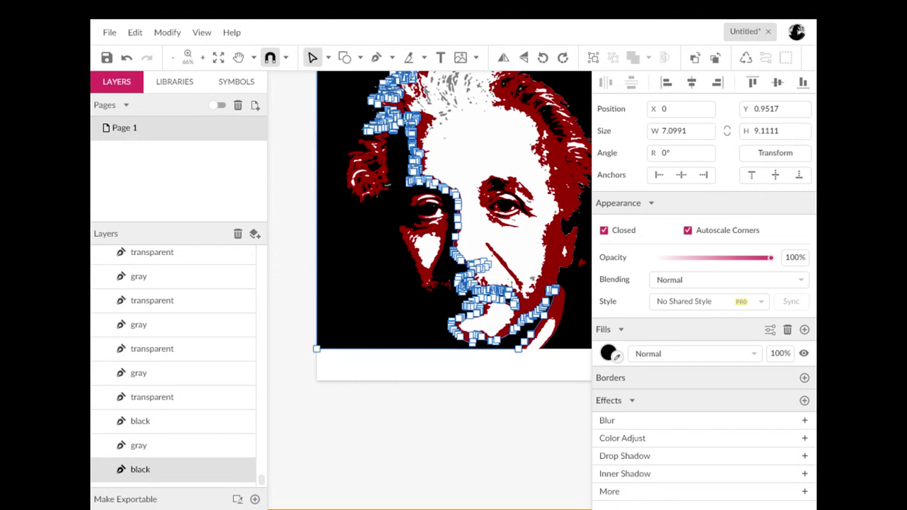
{"action": "left_click", "coordinate": [608, 357]}
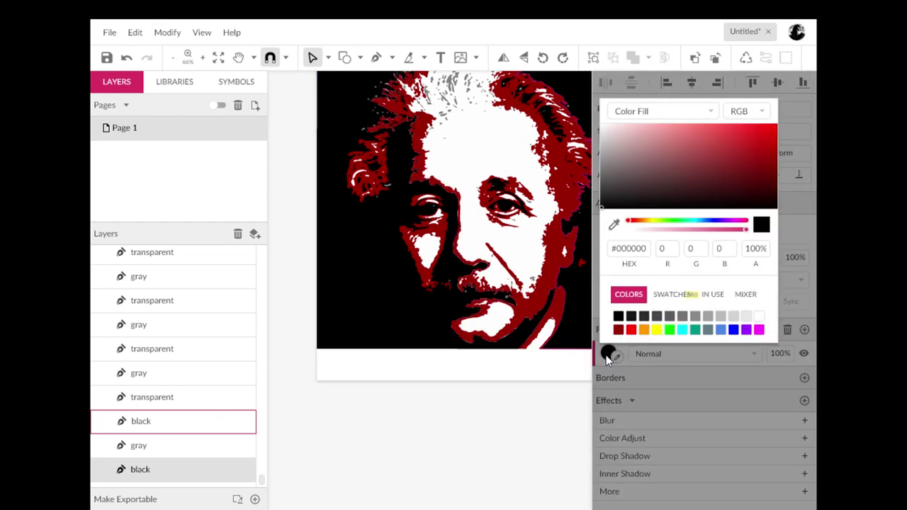
{"action": "left_click", "coordinate": [733, 330]}
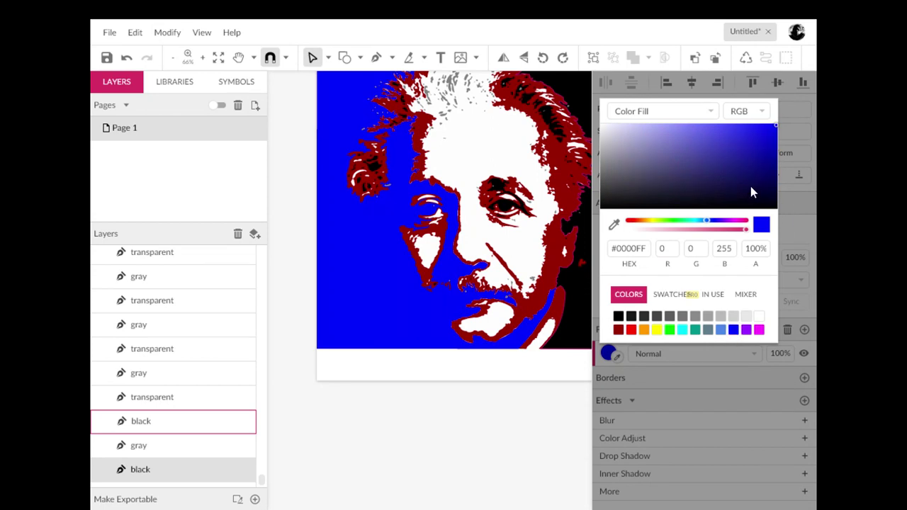
{"action": "left_click", "coordinate": [769, 172]}
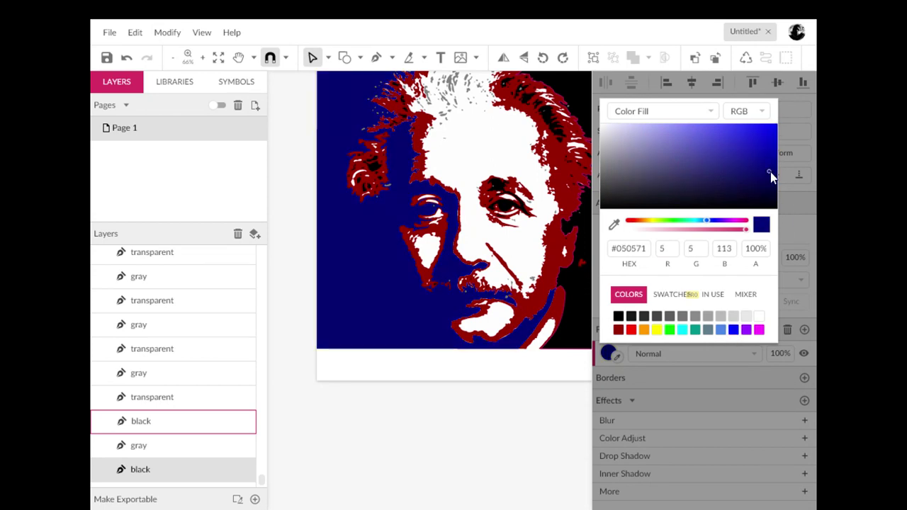
{"action": "left_click", "coordinate": [773, 181]}
{"action": "left_click", "coordinate": [770, 168]}
{"action": "left_click", "coordinate": [767, 178]}
{"action": "left_click", "coordinate": [764, 163]}
{"action": "left_click", "coordinate": [764, 188]}
{"action": "left_click", "coordinate": [763, 171]}
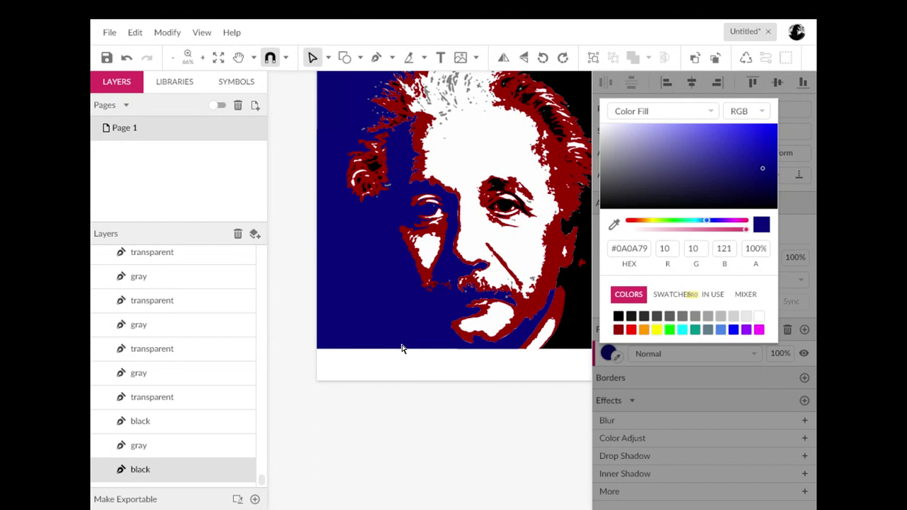
Step: Select the black background path on the portrait's right side and fill it with dark blue sampled from the left background
{"action": "left_click", "coordinate": [524, 376]}
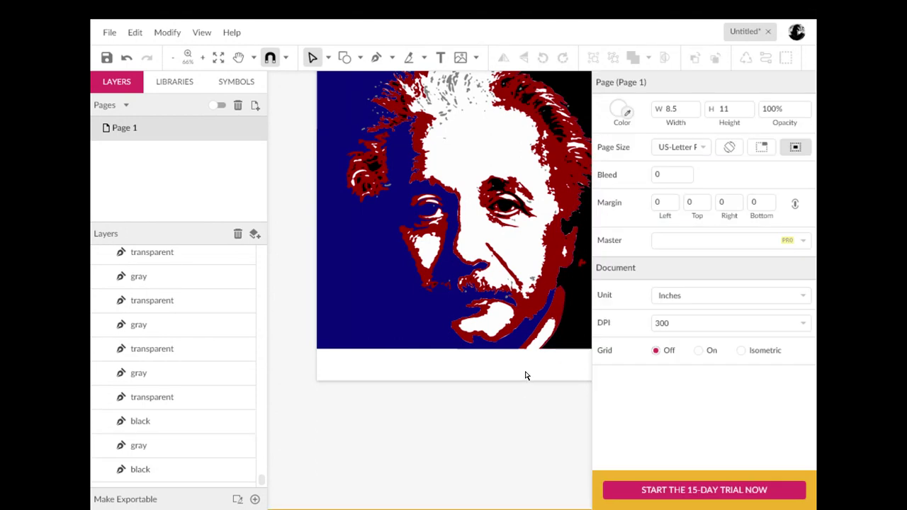
{"action": "left_click", "coordinate": [581, 322]}
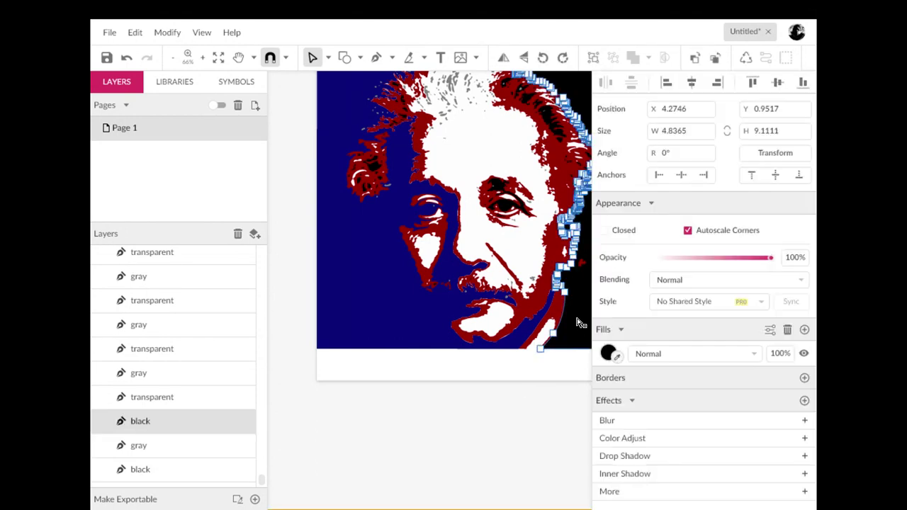
{"action": "left_click", "coordinate": [616, 357]}
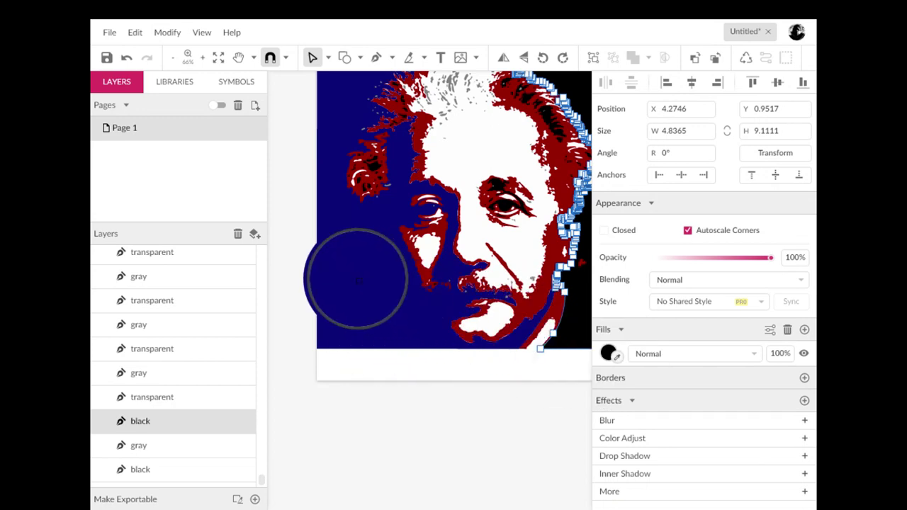
{"action": "left_click", "coordinate": [381, 292]}
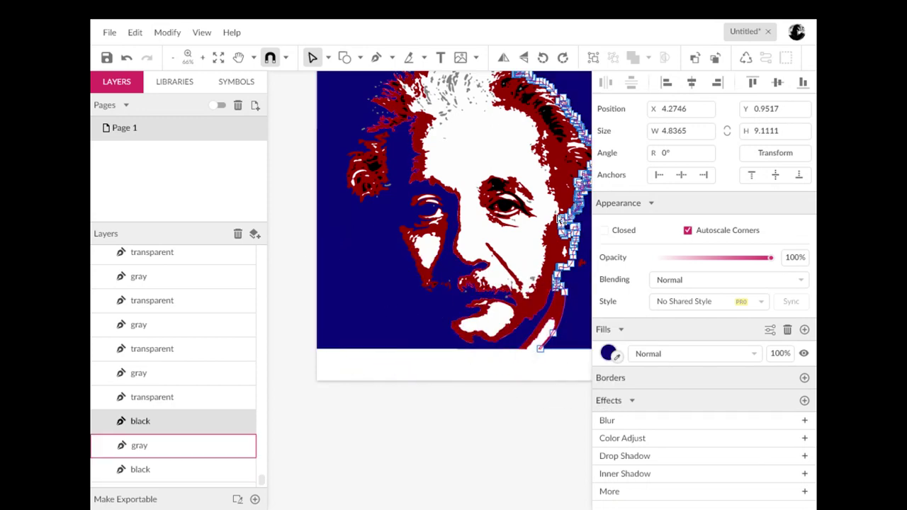
Step: Fill the black path spanning the side hair and the right-hand eye with the sampled dark blue, and deselect it
{"action": "left_click", "coordinate": [507, 211]}
{"action": "left_click", "coordinate": [616, 356]}
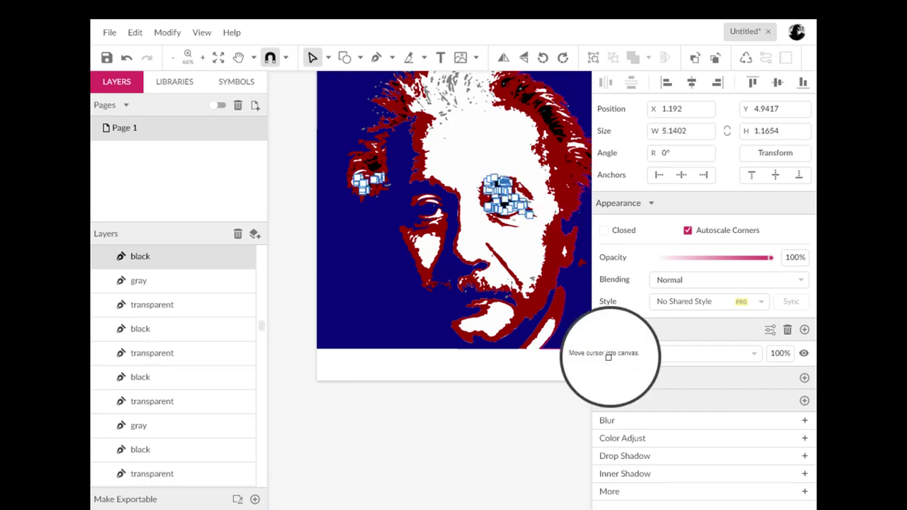
{"action": "left_click", "coordinate": [364, 291]}
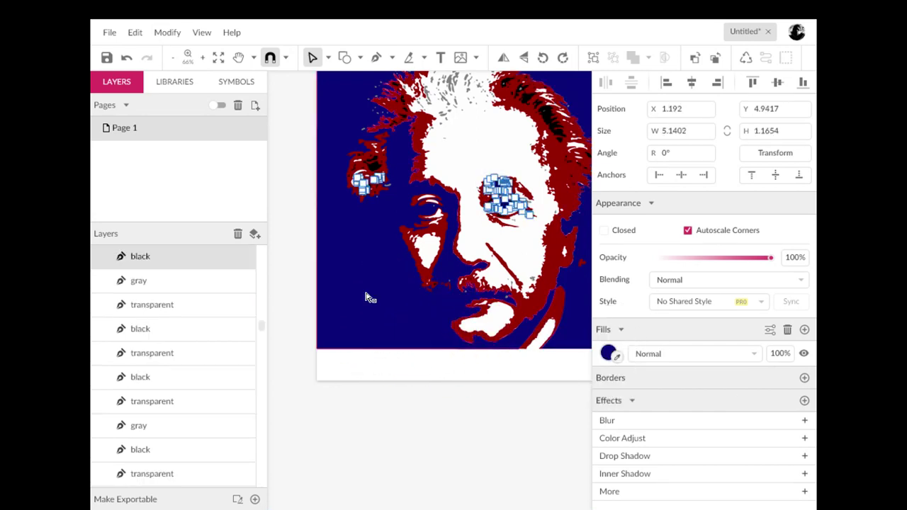
{"action": "left_click", "coordinate": [462, 378]}
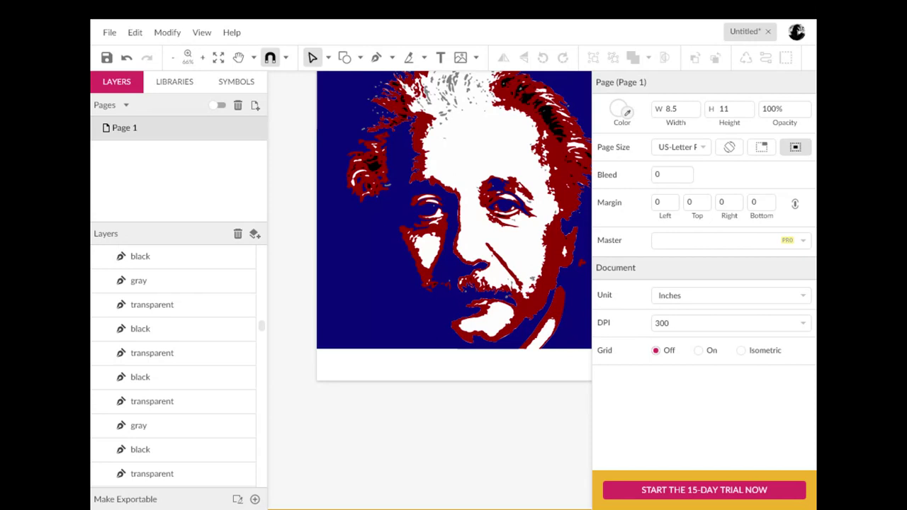
{"action": "left_click", "coordinate": [168, 34]}
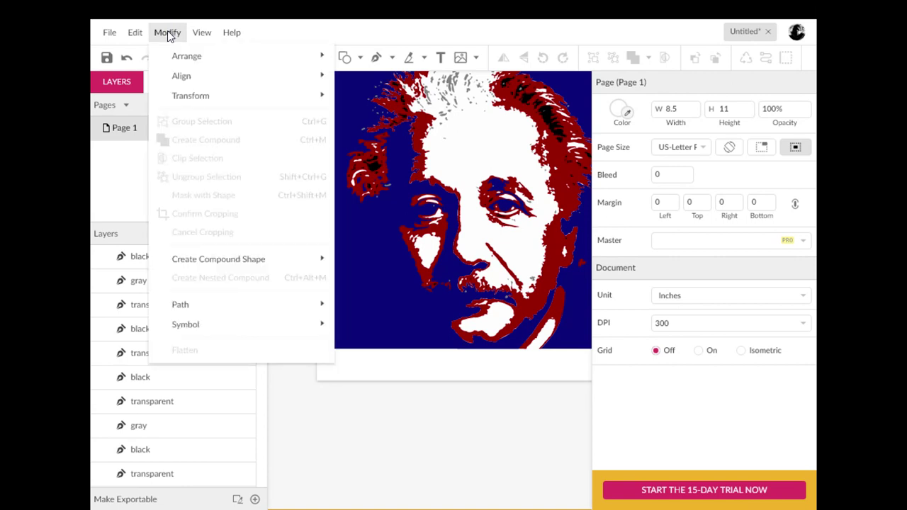
{"action": "mouse_move", "coordinate": [174, 314]}
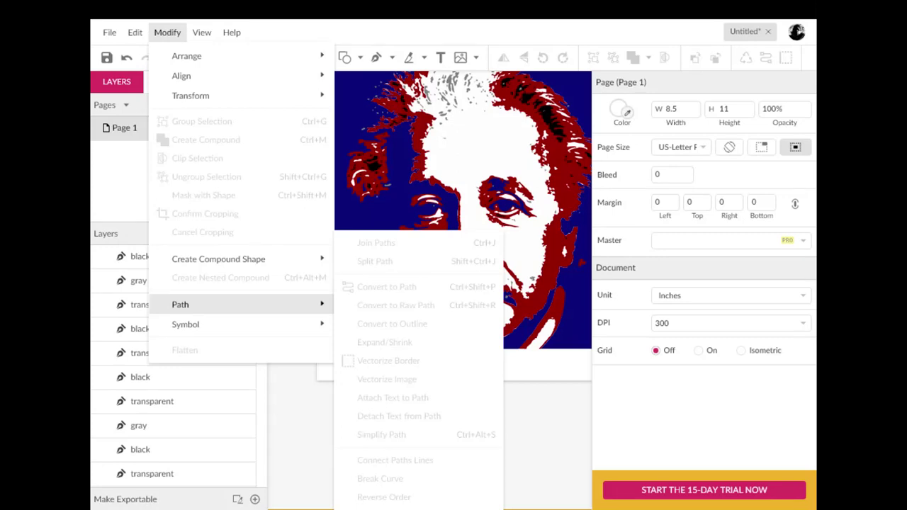
{"action": "left_click", "coordinate": [361, 41]}
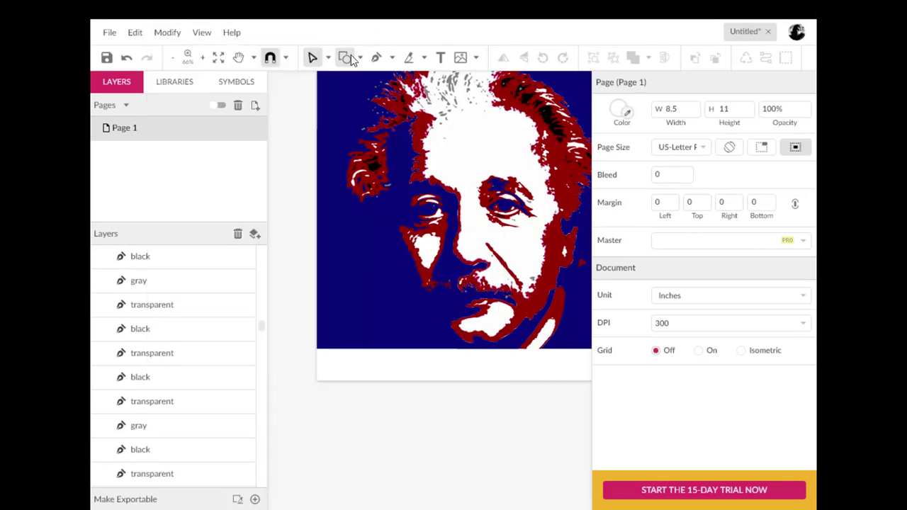
{"action": "left_click", "coordinate": [329, 59]}
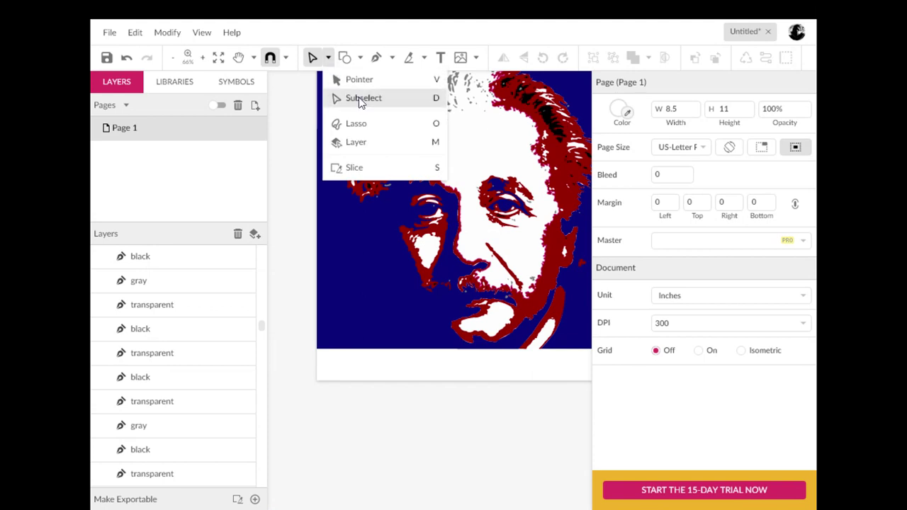